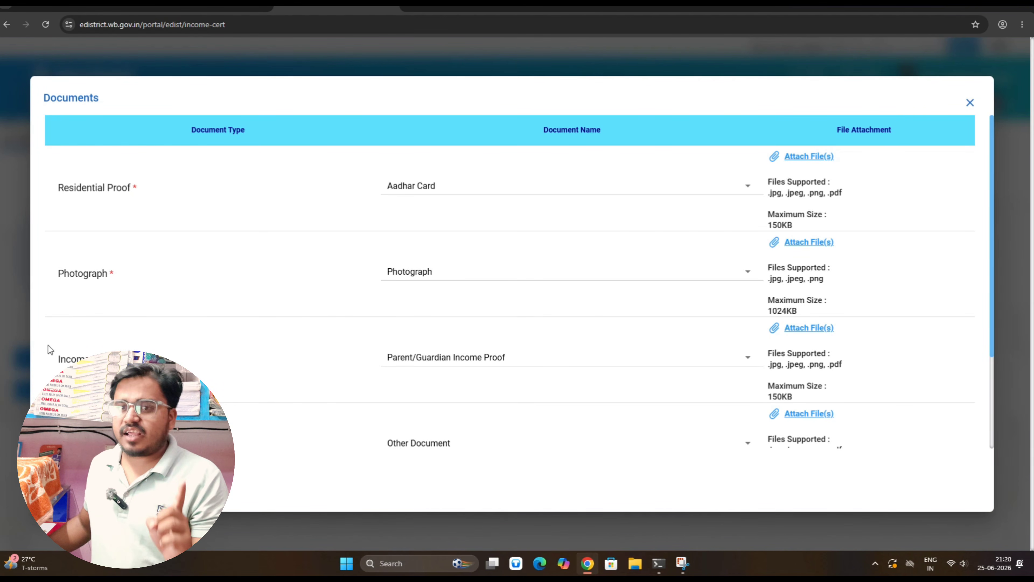
List the choices in the income proof Document Name dropdown (Parent/Guardian Income Proof)
{"action": "left_click", "coordinate": [443, 364]}
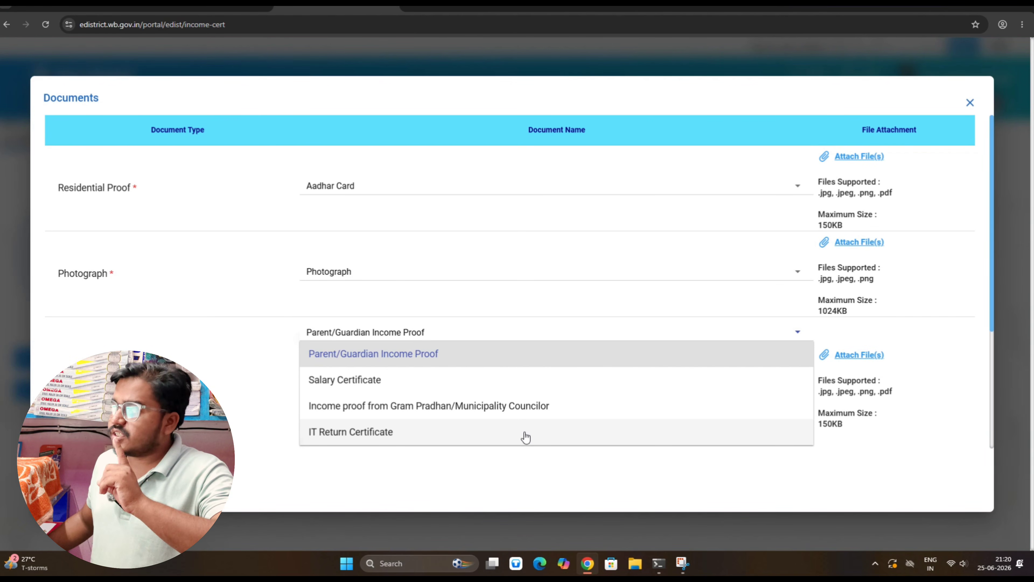
Show the wbpms.in tab with the issued Dherua Gram Panchayat income certificate
{"action": "left_click", "coordinate": [408, 8]}
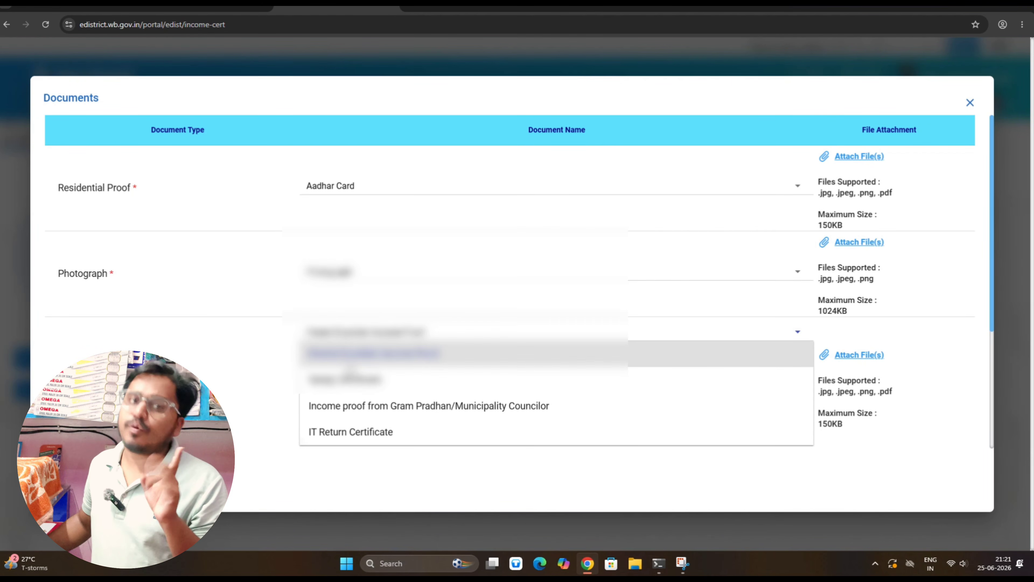
{"action": "key", "text": "ctrl+Tab"}
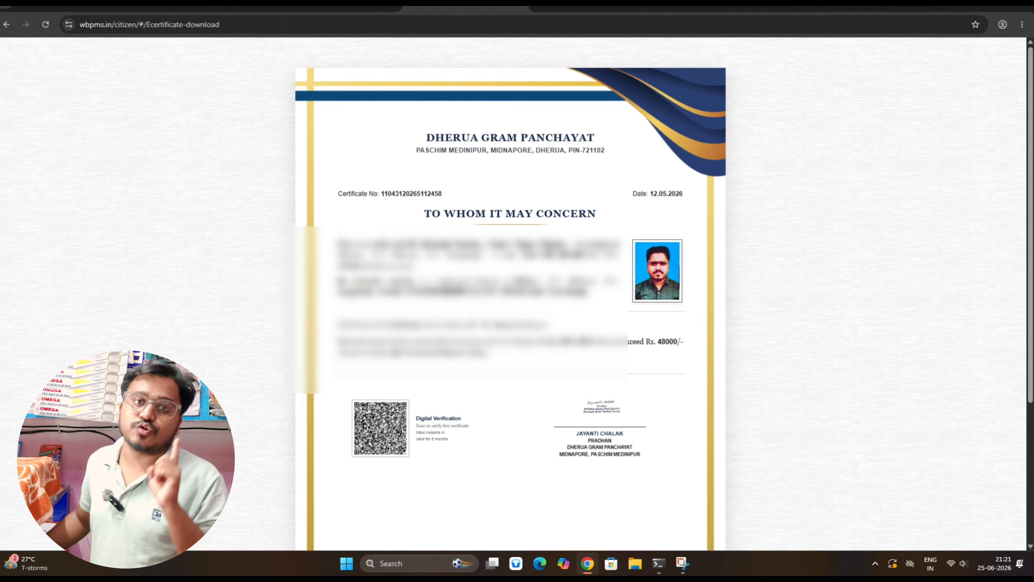
Open a new Chrome tab on the Google start page
{"action": "left_click", "coordinate": [413, 7]}
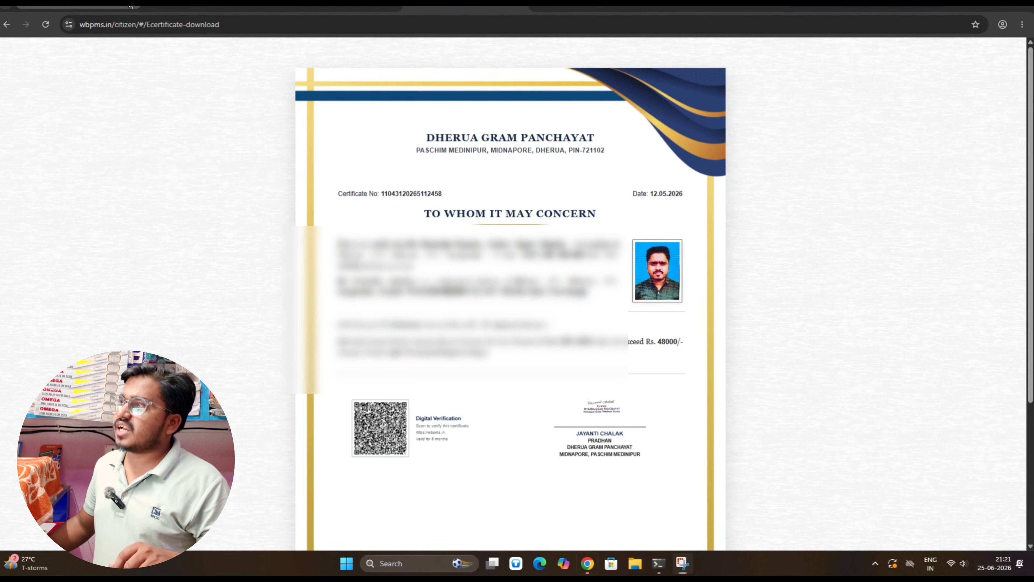
{"action": "left_click", "coordinate": [411, 7]}
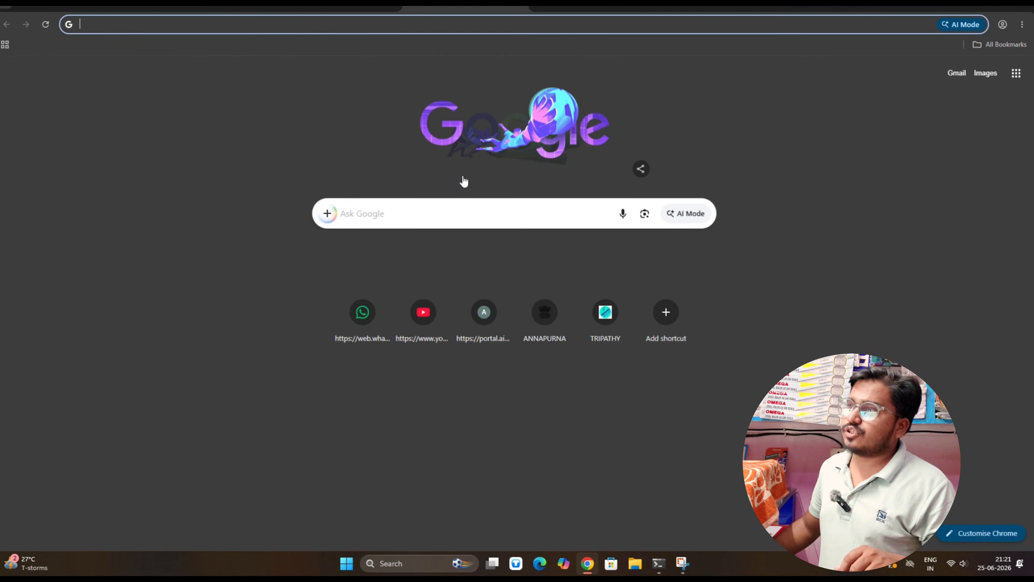
Search Google for 'panchayat certificate' using the suggested search
{"action": "left_click", "coordinate": [453, 208]}
{"action": "left_click", "coordinate": [428, 264]}
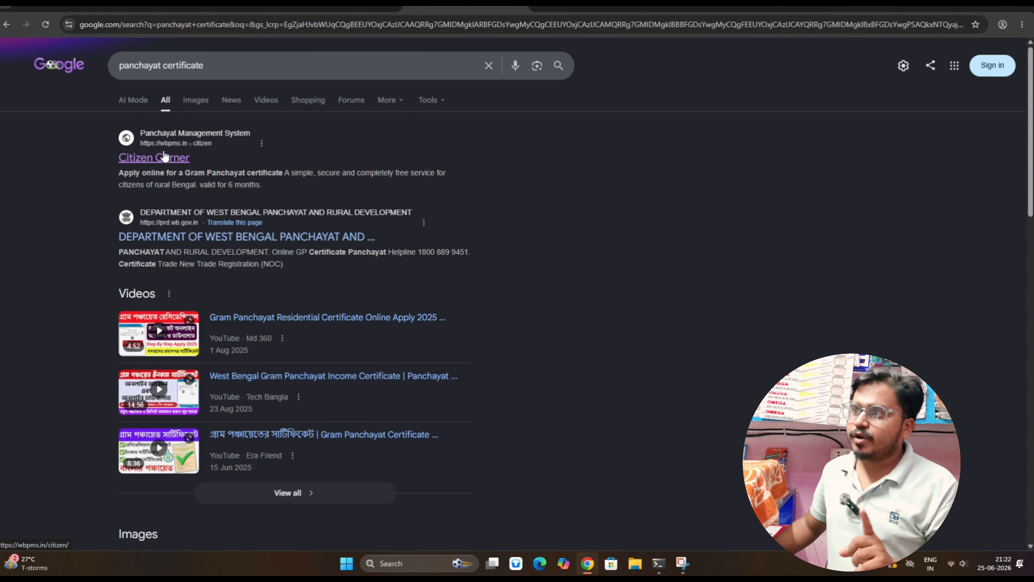
Open the Panchayat Management System Citizen Corner, tick the consent box and proceed to mobile verification
{"action": "left_click", "coordinate": [176, 166]}
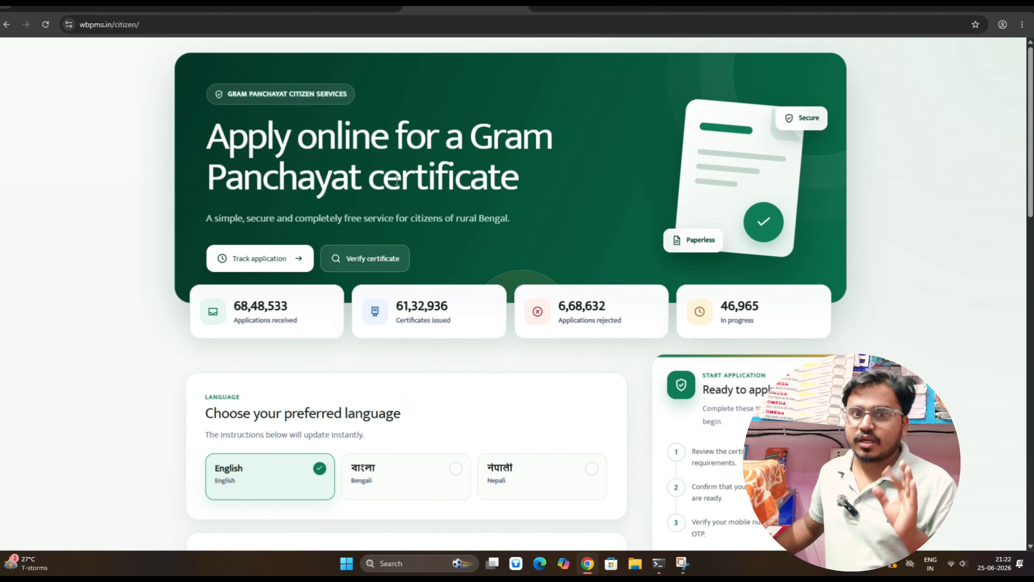
{"action": "scroll", "coordinate": [351, 165], "scroll_direction": "down", "scroll_amount": 8}
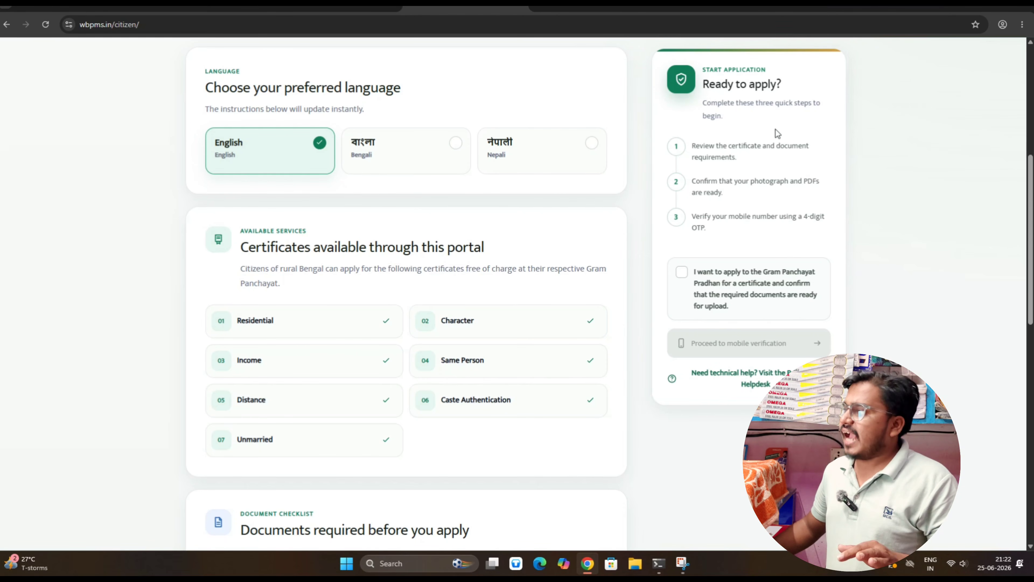
{"action": "left_click", "coordinate": [681, 272]}
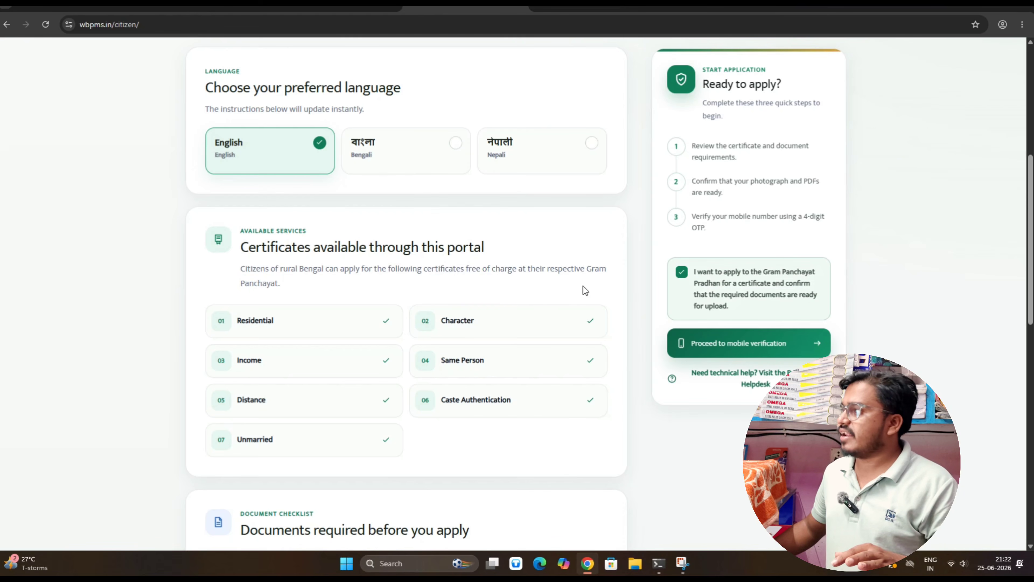
{"action": "left_click", "coordinate": [720, 344]}
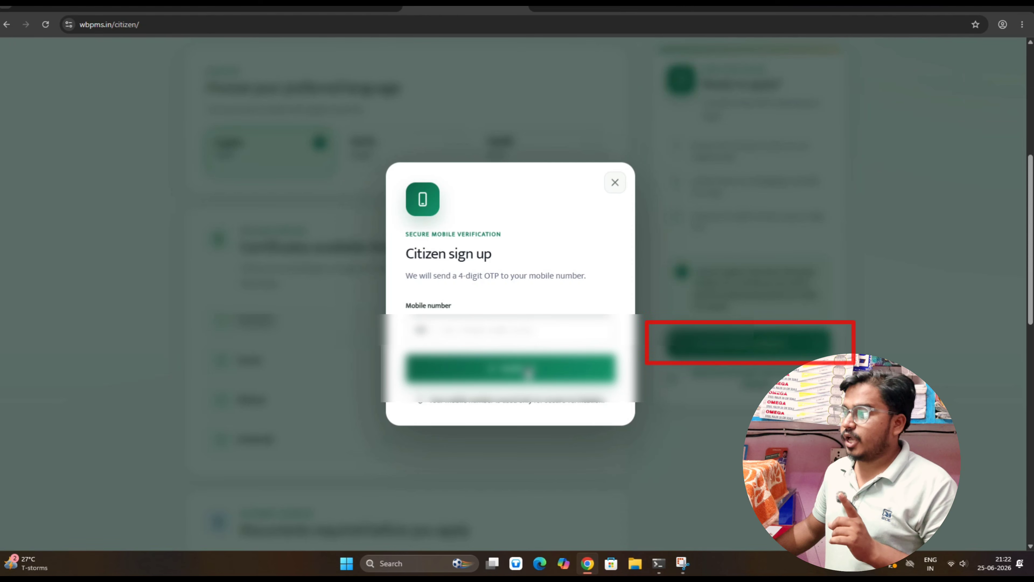
Fill in the saved mobile number, send the OTP, then verify and continue signed in
{"action": "left_click", "coordinate": [497, 330]}
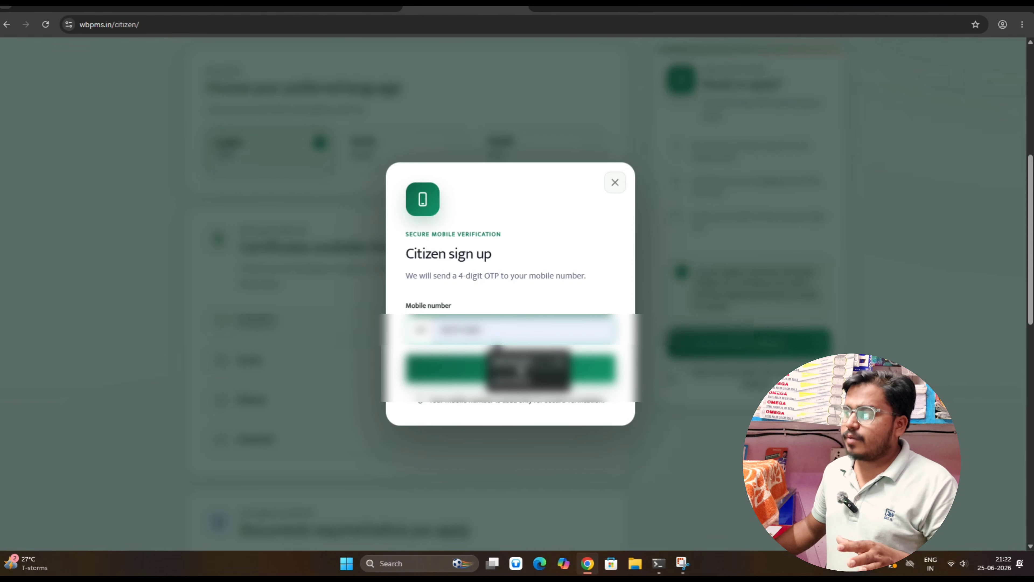
{"action": "left_click", "coordinate": [514, 362]}
{"action": "left_click", "coordinate": [517, 372]}
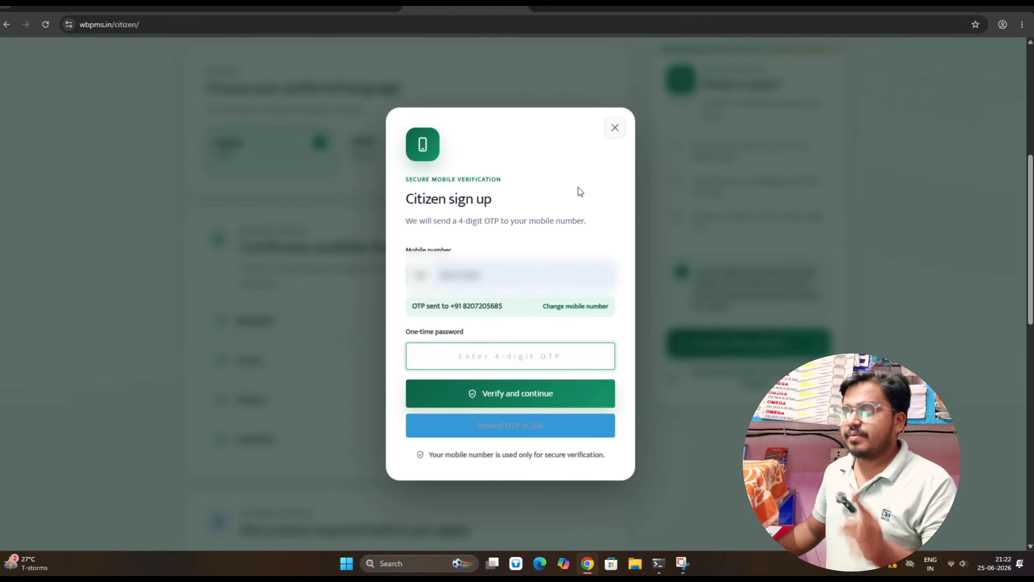
{"action": "left_click", "coordinate": [612, 133]}
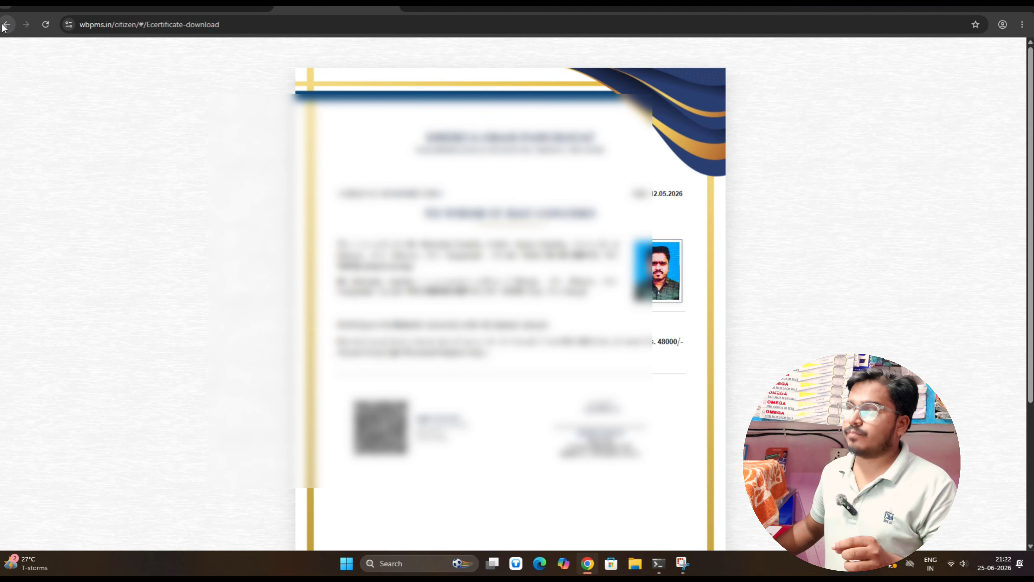
Return to the application form and choose district PASCHIM MEDINIPUR, the applicant's block and gram panchayat
{"action": "left_click", "coordinate": [7, 25]}
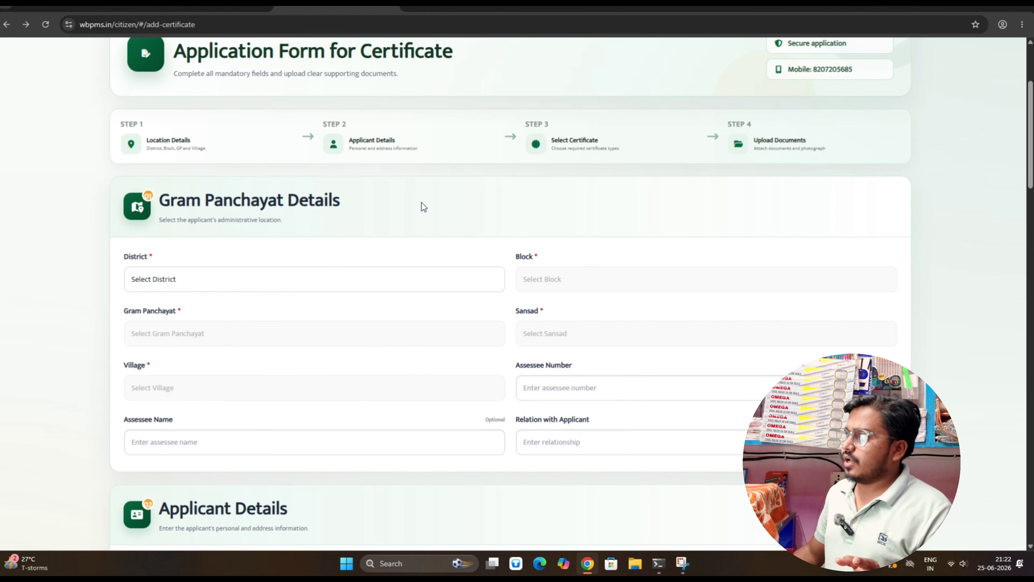
{"action": "scroll", "coordinate": [422, 202], "scroll_direction": "down", "scroll_amount": 1}
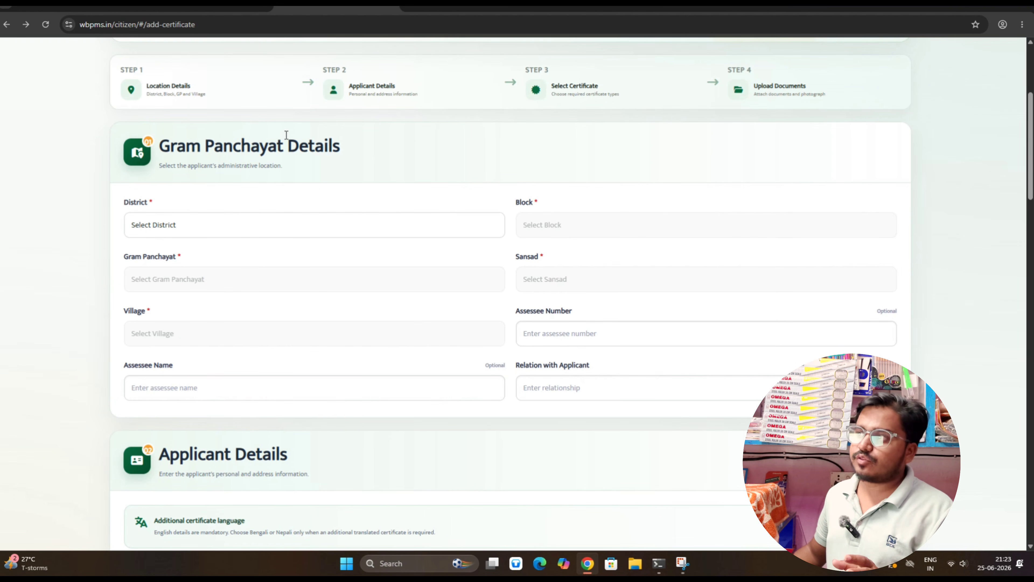
{"action": "left_click", "coordinate": [220, 229]}
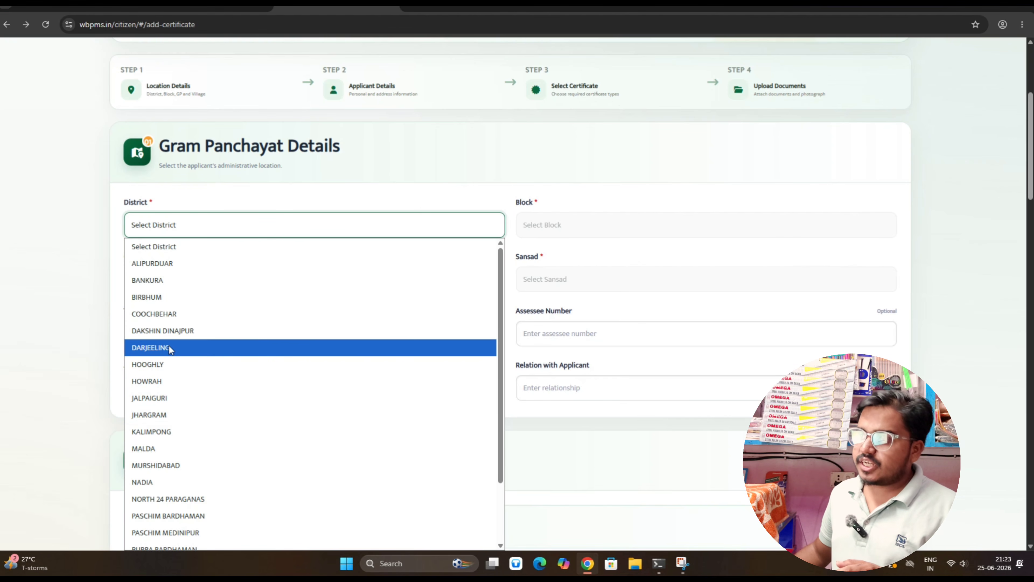
{"action": "left_click", "coordinate": [179, 533]}
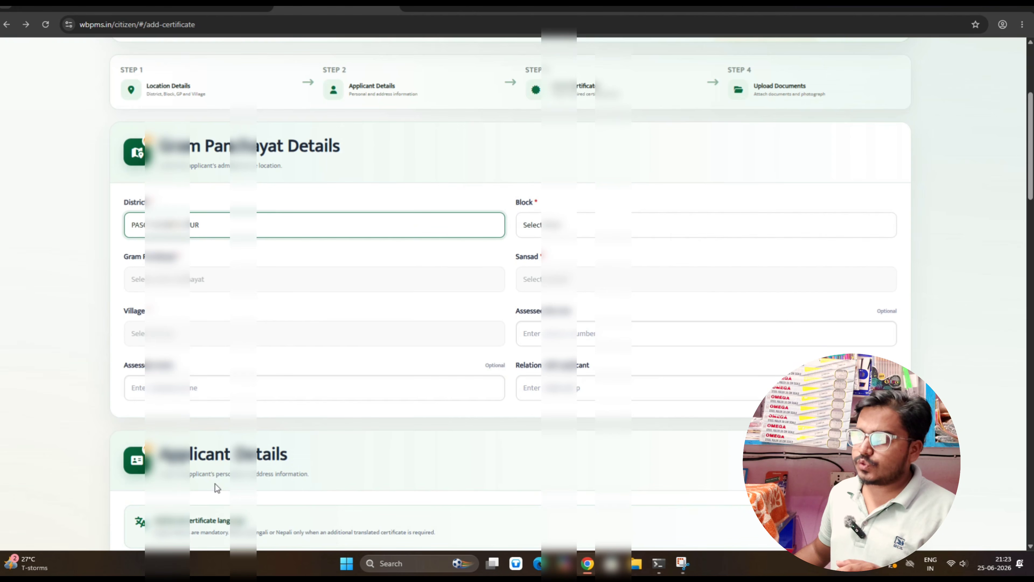
{"action": "left_click", "coordinate": [607, 228]}
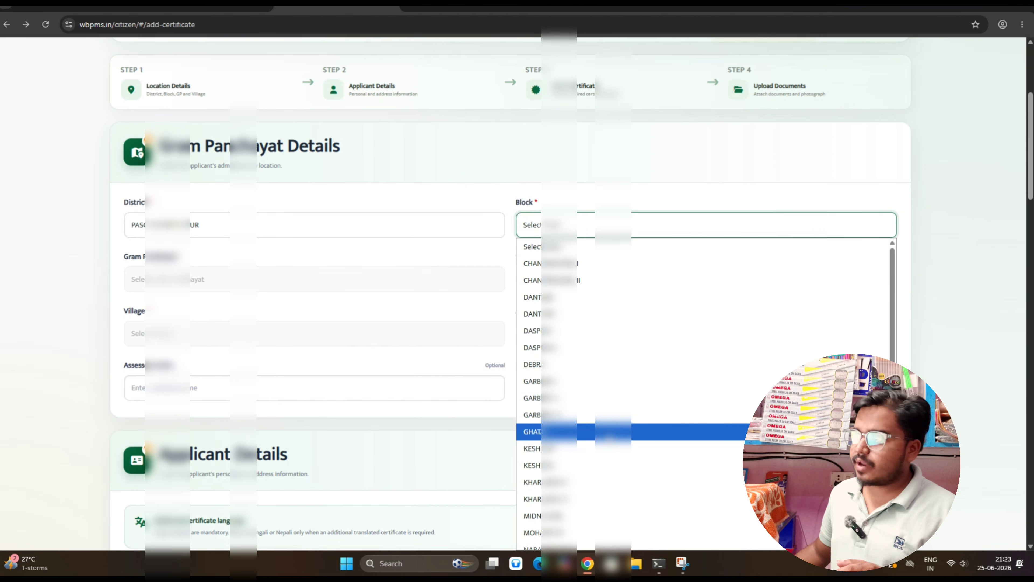
{"action": "left_click", "coordinate": [598, 517]}
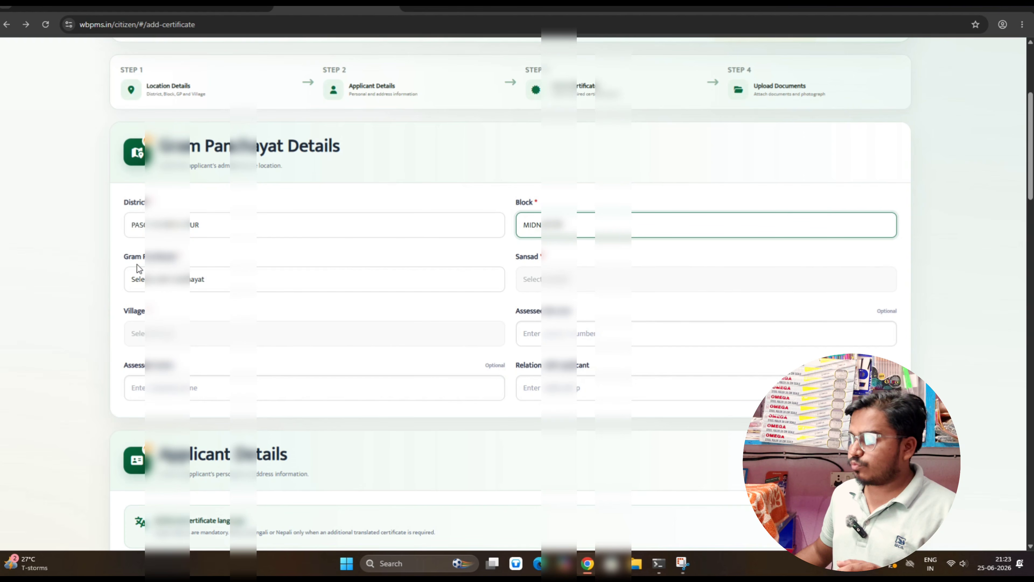
{"action": "left_click", "coordinate": [211, 280]}
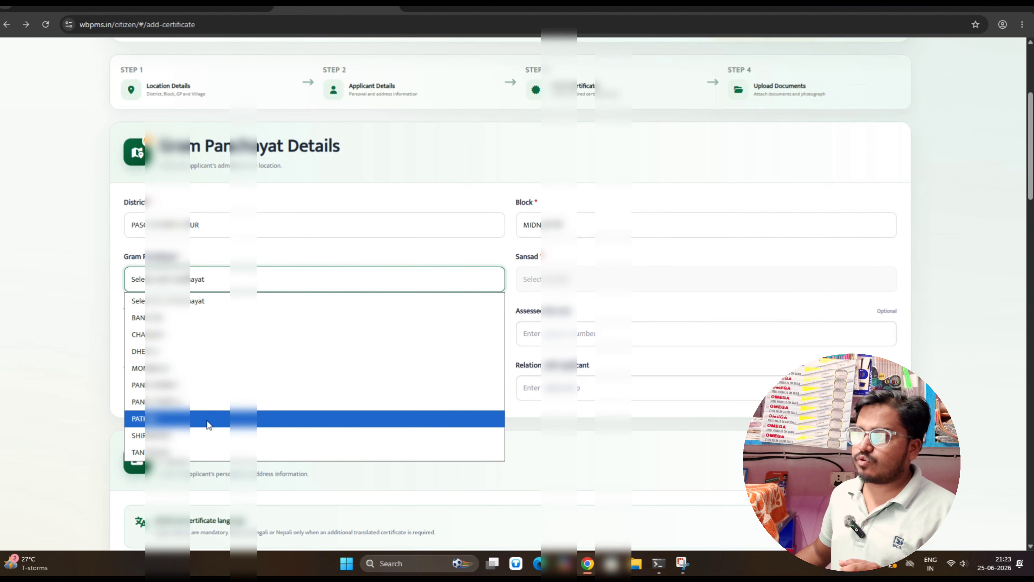
{"action": "left_click", "coordinate": [194, 352]}
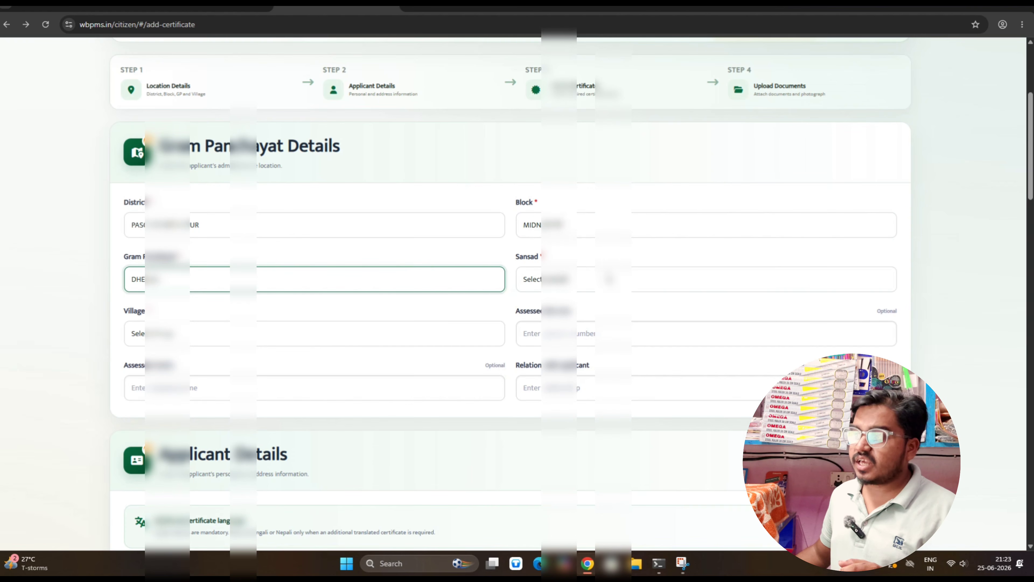
Choose the applicant's sansad, then search 'dhe' and select the applicant's village
{"action": "left_click", "coordinate": [604, 282]}
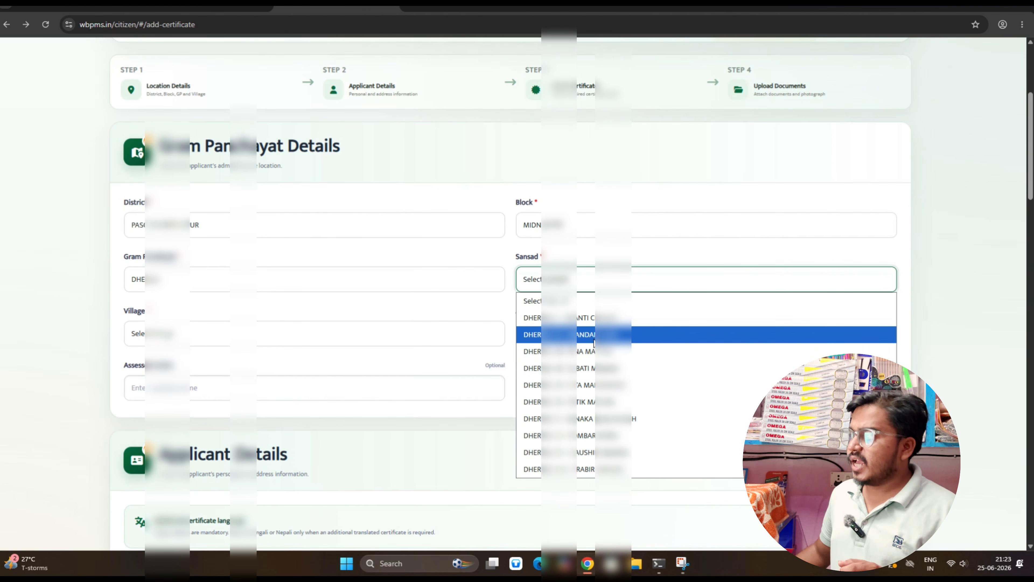
{"action": "left_click", "coordinate": [592, 318]}
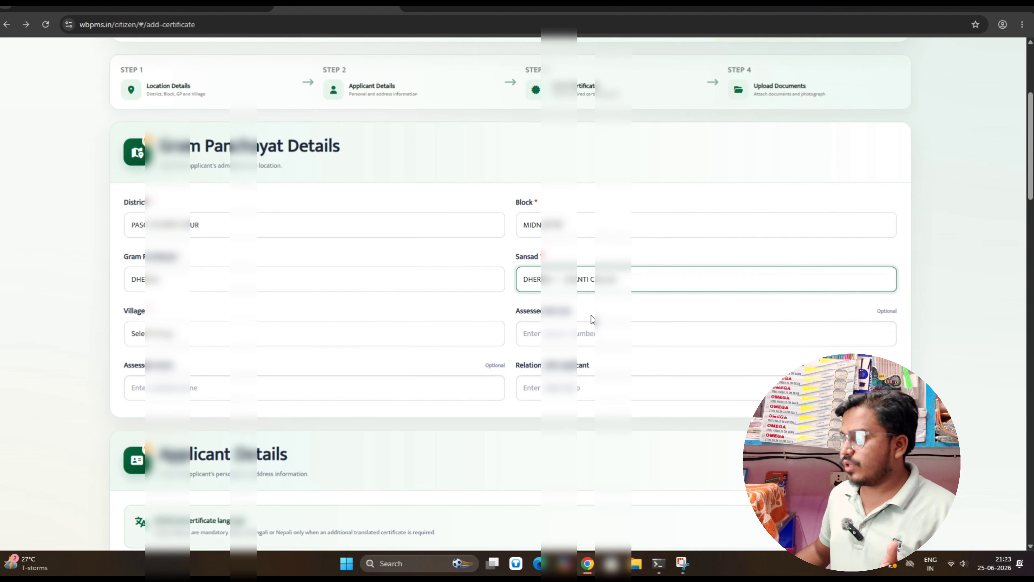
{"action": "left_click", "coordinate": [176, 334]}
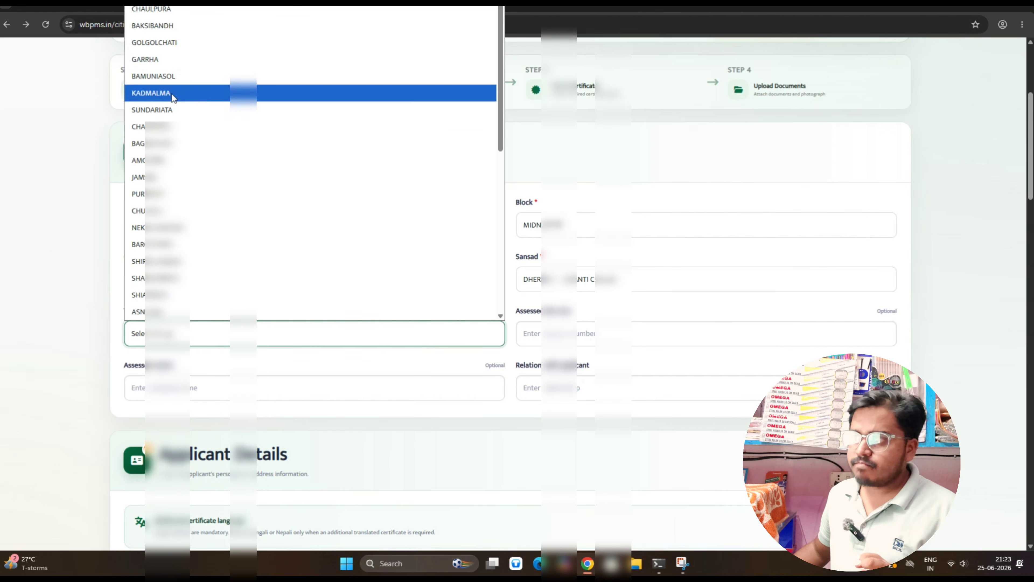
{"action": "left_click", "coordinate": [182, 339]}
{"action": "left_click", "coordinate": [181, 339]}
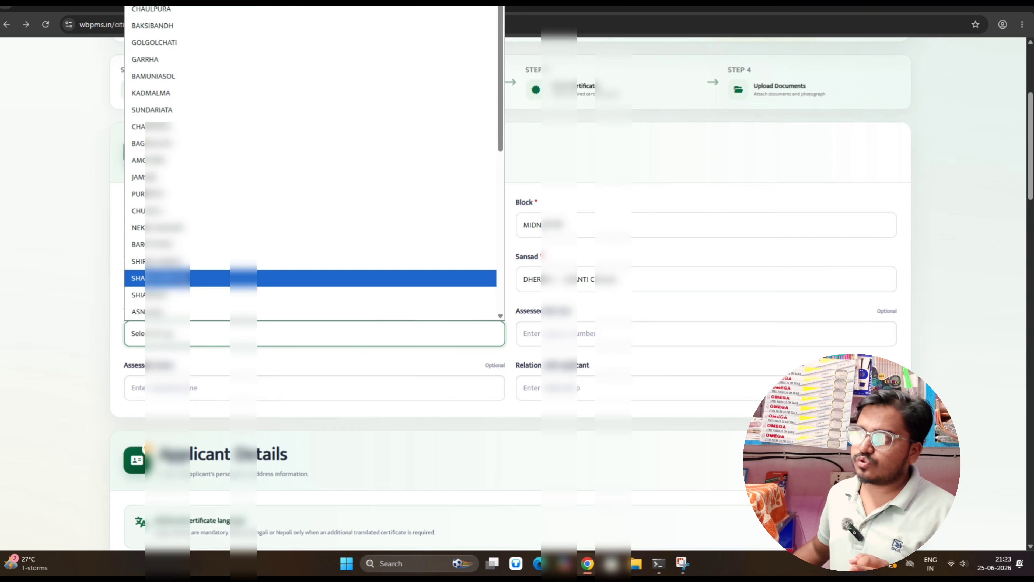
{"action": "scroll", "coordinate": [189, 259], "scroll_direction": "down", "scroll_amount": 10}
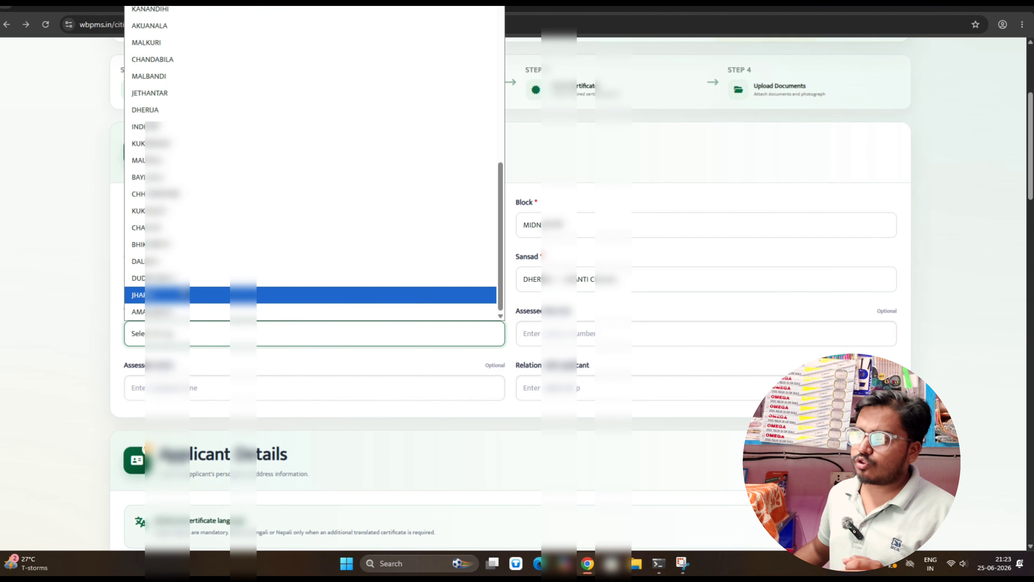
{"action": "scroll", "coordinate": [189, 285], "scroll_direction": "up", "scroll_amount": 10}
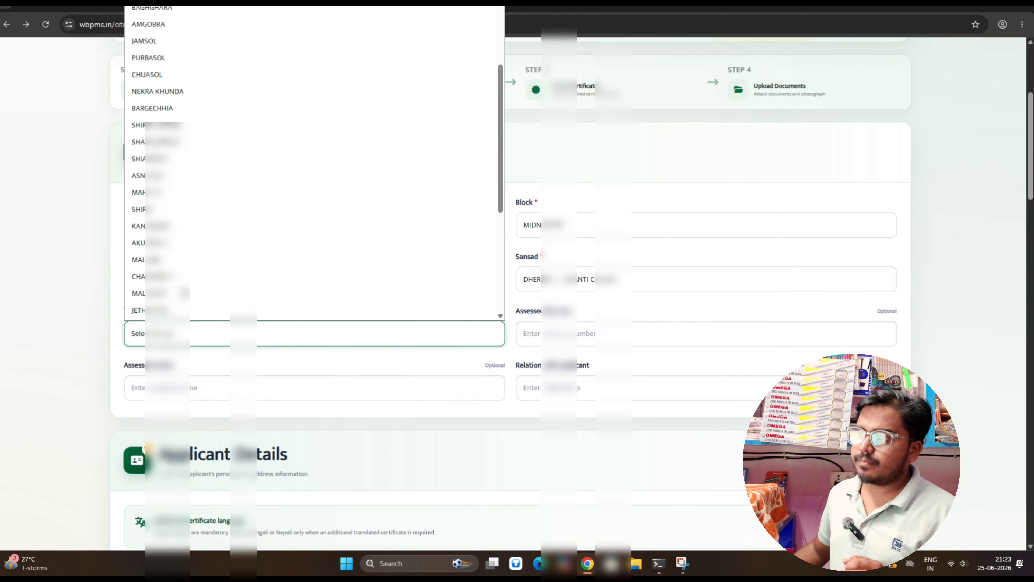
{"action": "type", "text": "dhe"}
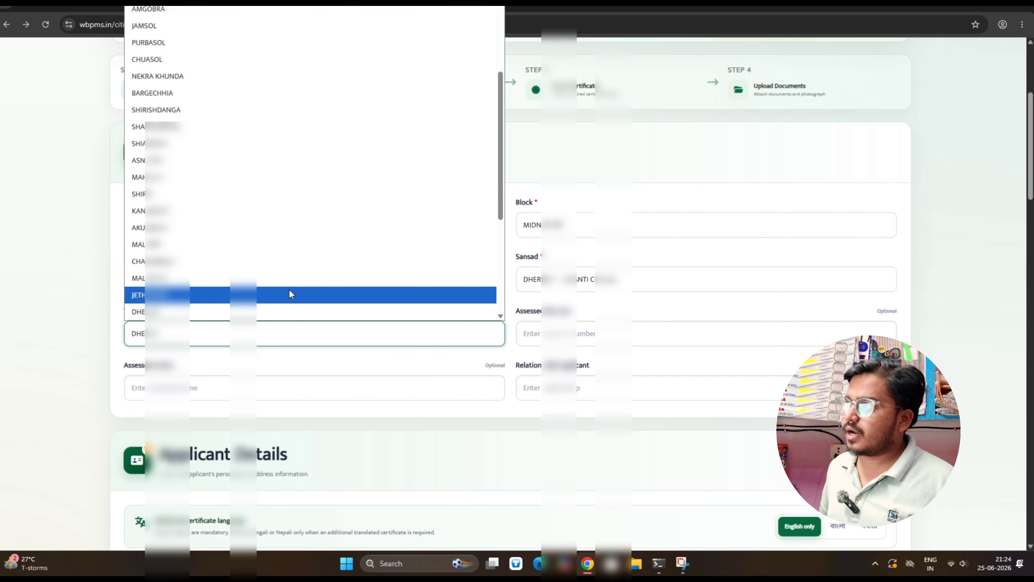
{"action": "left_click", "coordinate": [672, 333]}
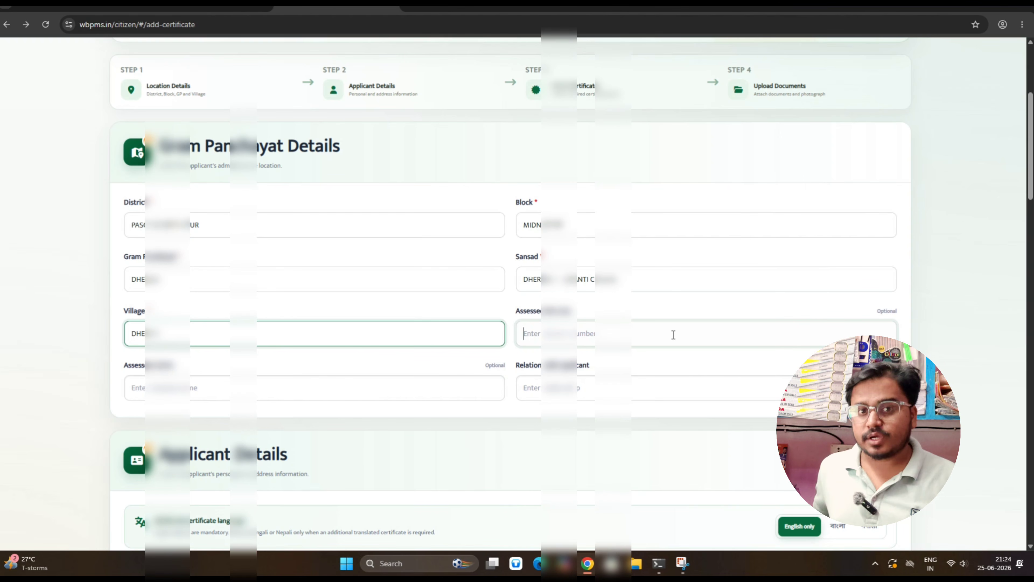
{"action": "left_click", "coordinate": [673, 334]}
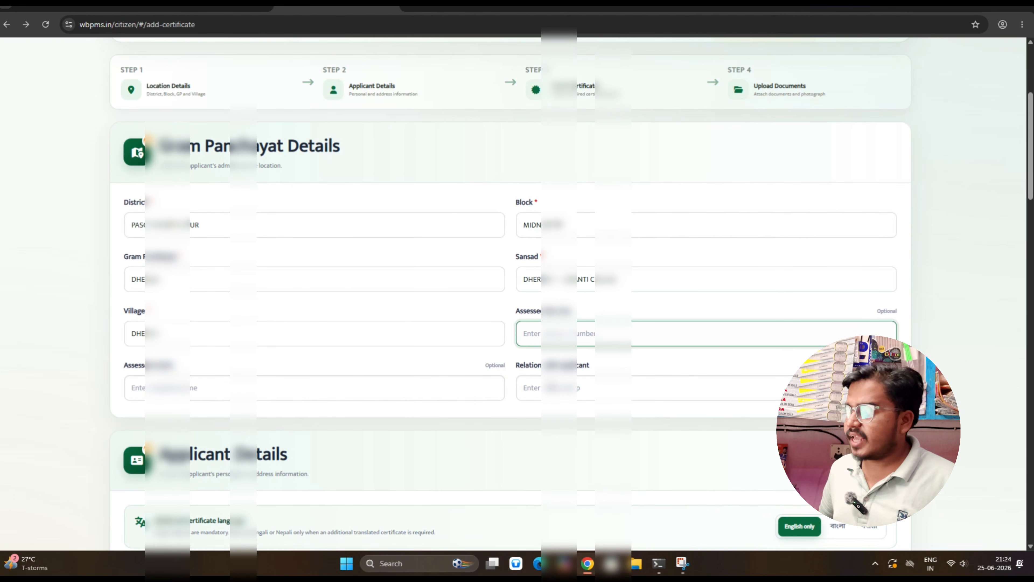
In Applicant Details, set the salutation to Mr
{"action": "scroll", "coordinate": [540, 382], "scroll_direction": "down", "scroll_amount": 2}
{"action": "scroll", "coordinate": [540, 382], "scroll_direction": "down", "scroll_amount": 5}
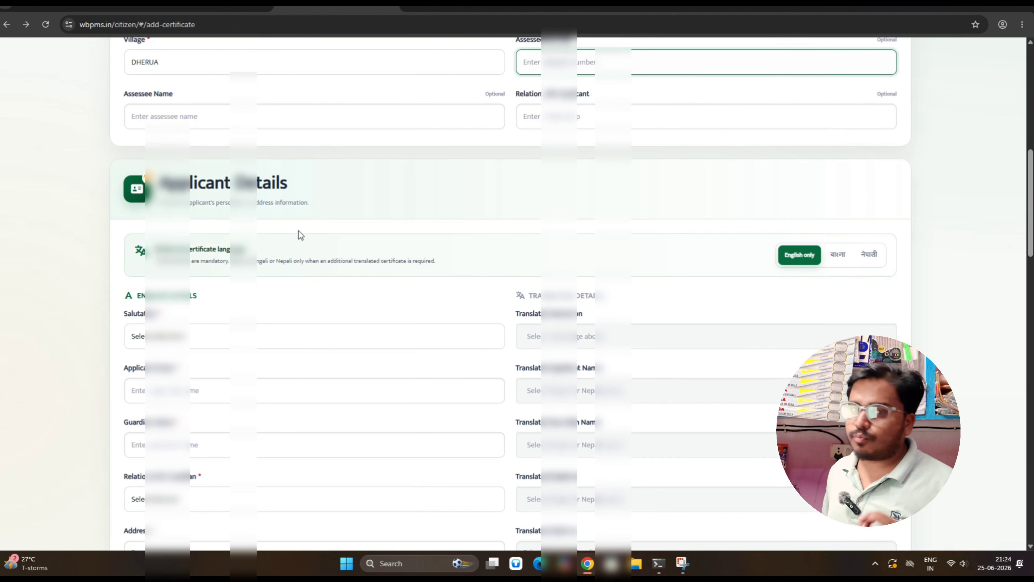
{"action": "scroll", "coordinate": [355, 271], "scroll_direction": "down", "scroll_amount": 1}
{"action": "scroll", "coordinate": [355, 271], "scroll_direction": "down", "scroll_amount": 1}
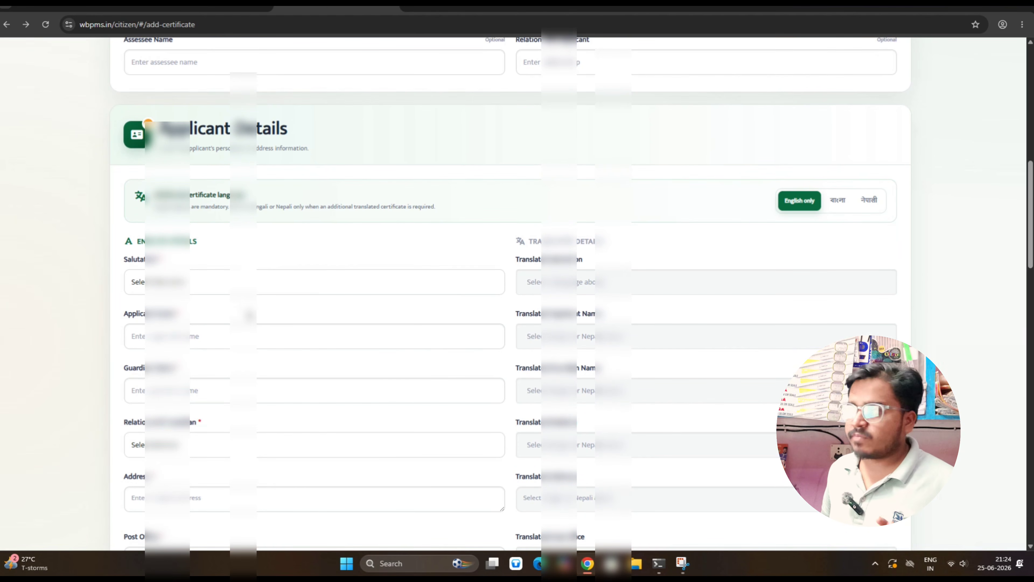
{"action": "left_click", "coordinate": [274, 281]}
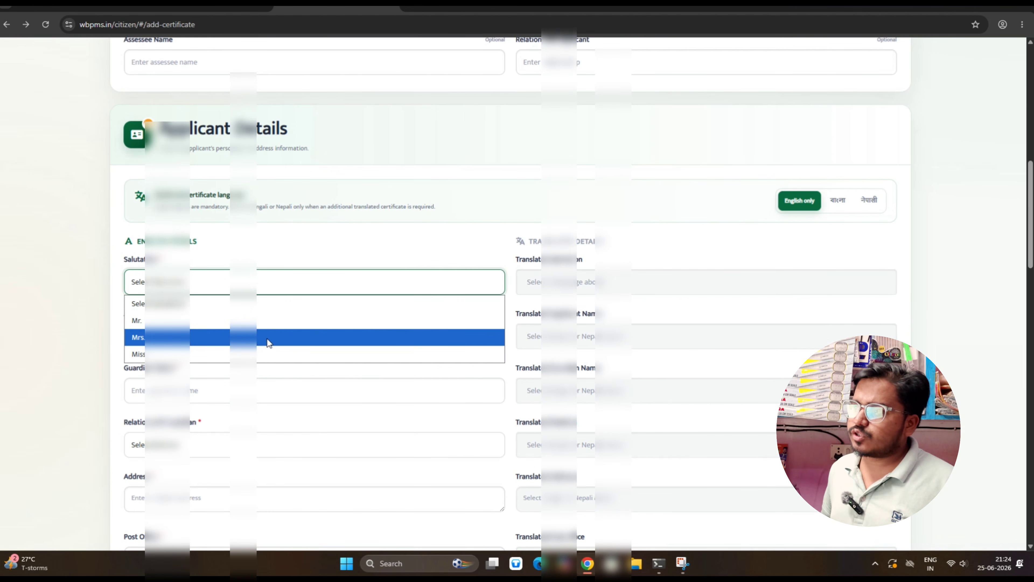
{"action": "left_click", "coordinate": [276, 321]}
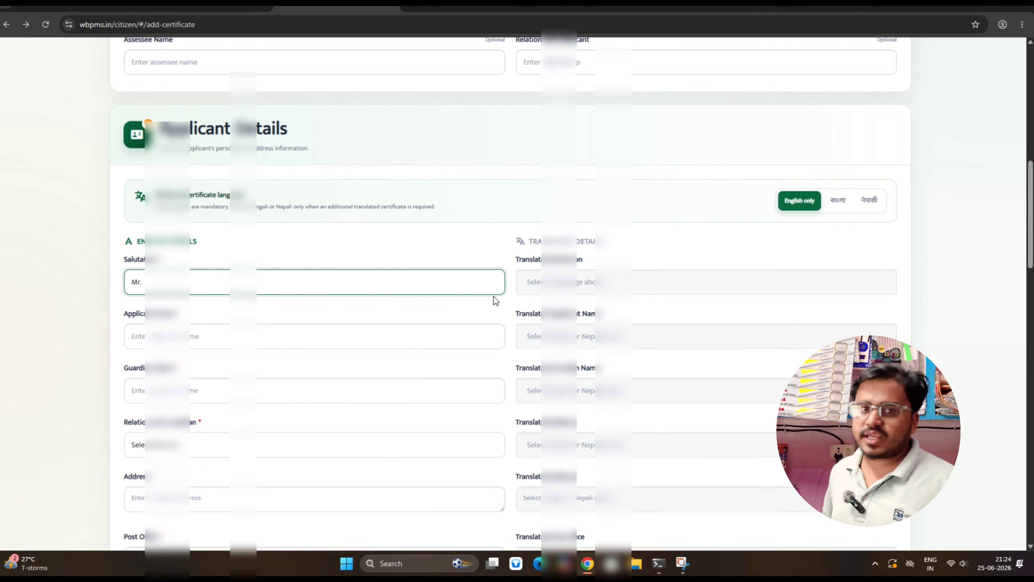
Enter the applicant's full name in Applicant Name
{"action": "key", "text": "Tab"}
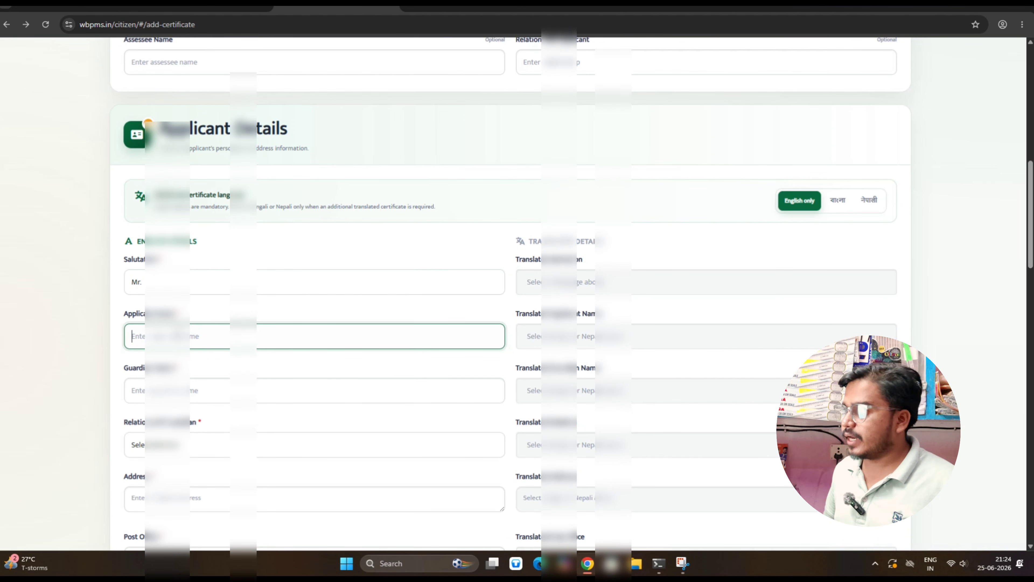
{"action": "type", "text": "rat"}
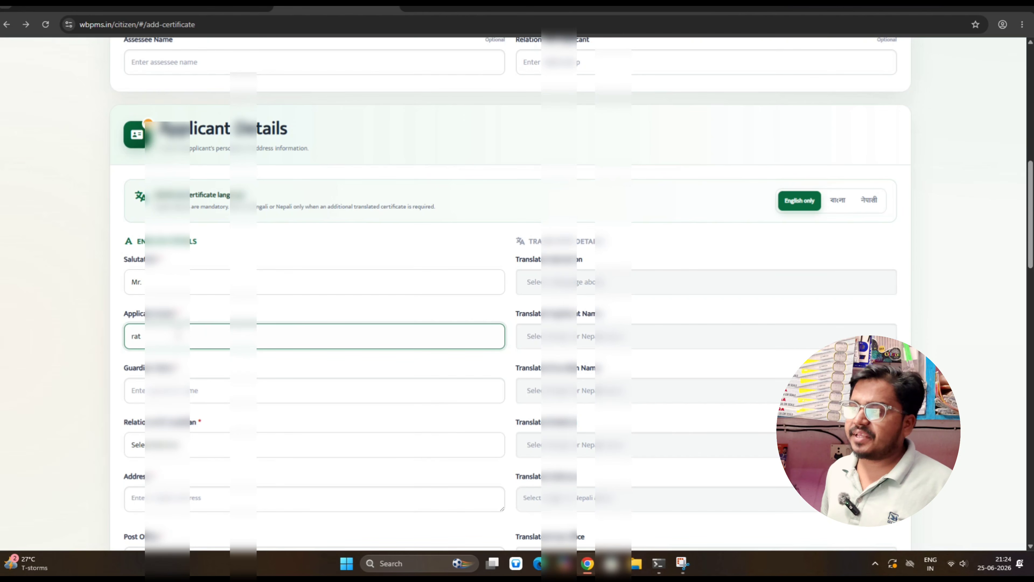
{"action": "key", "text": "BackSpace"}
{"action": "key", "text": "BackSpace"}
{"action": "key", "text": "BackSpace"}
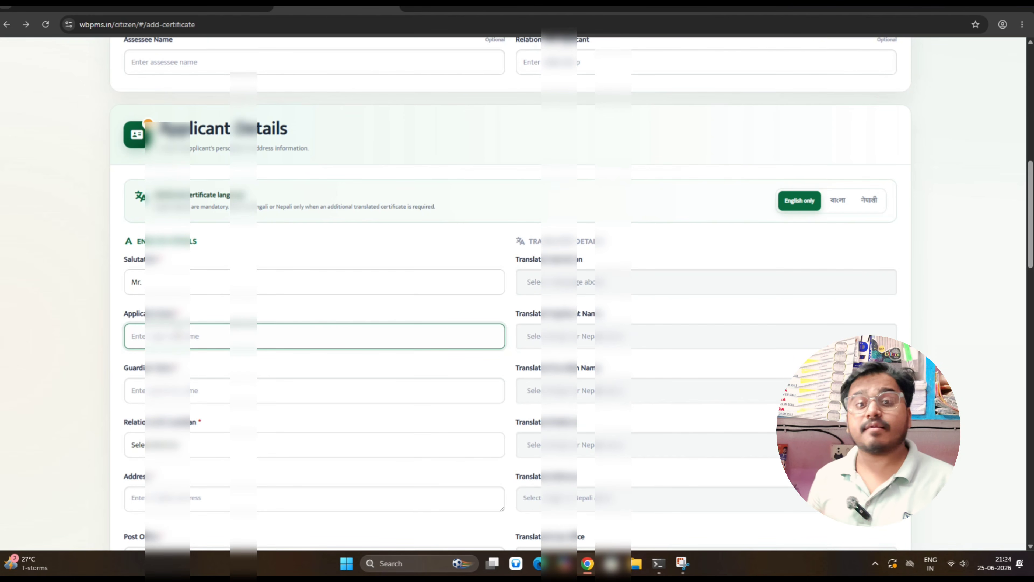
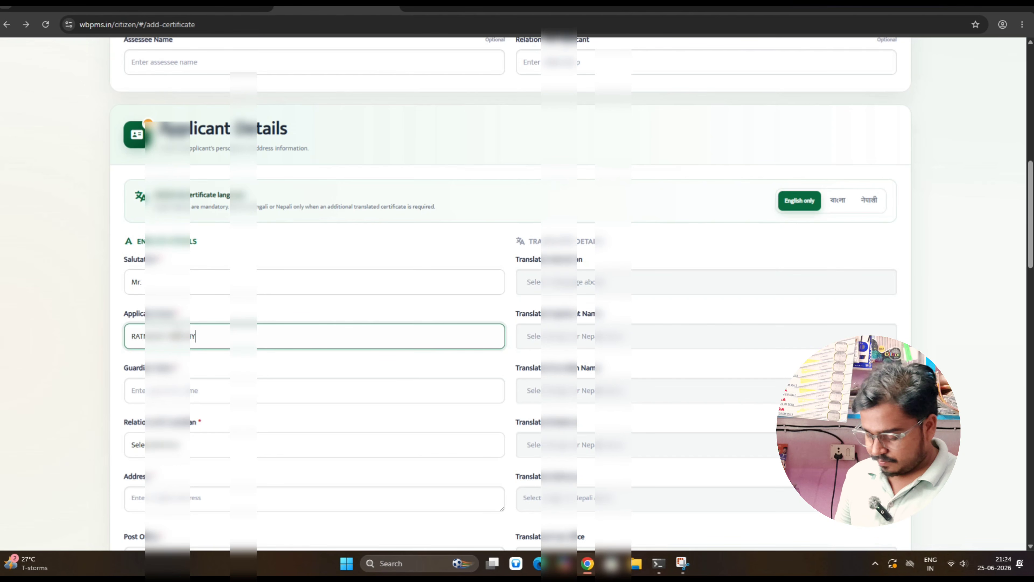
{"action": "key", "text": "Tab"}
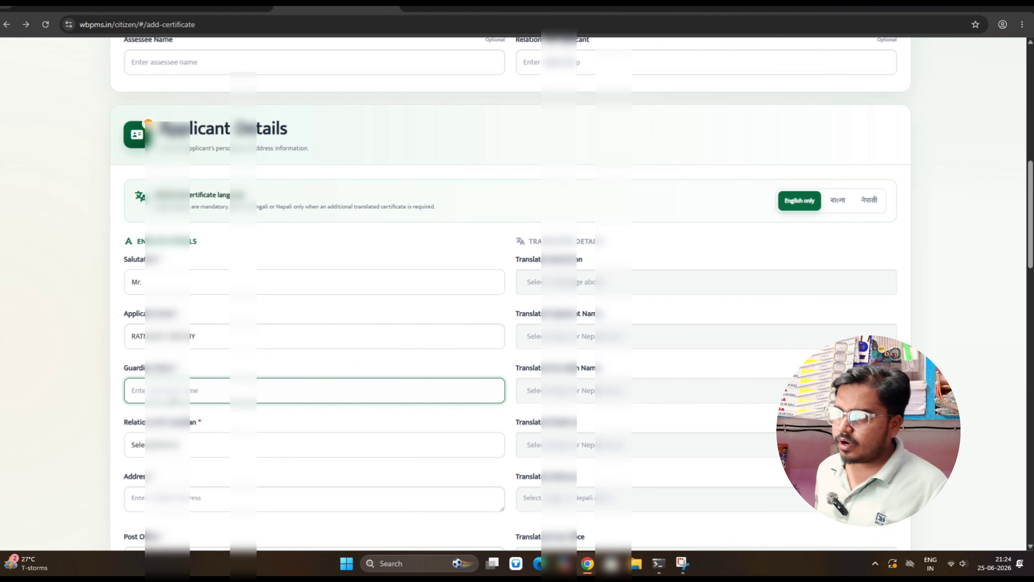
Enter the guardian's name and set the relation to Father
{"action": "scroll", "coordinate": [174, 397], "scroll_direction": "down", "scroll_amount": 2}
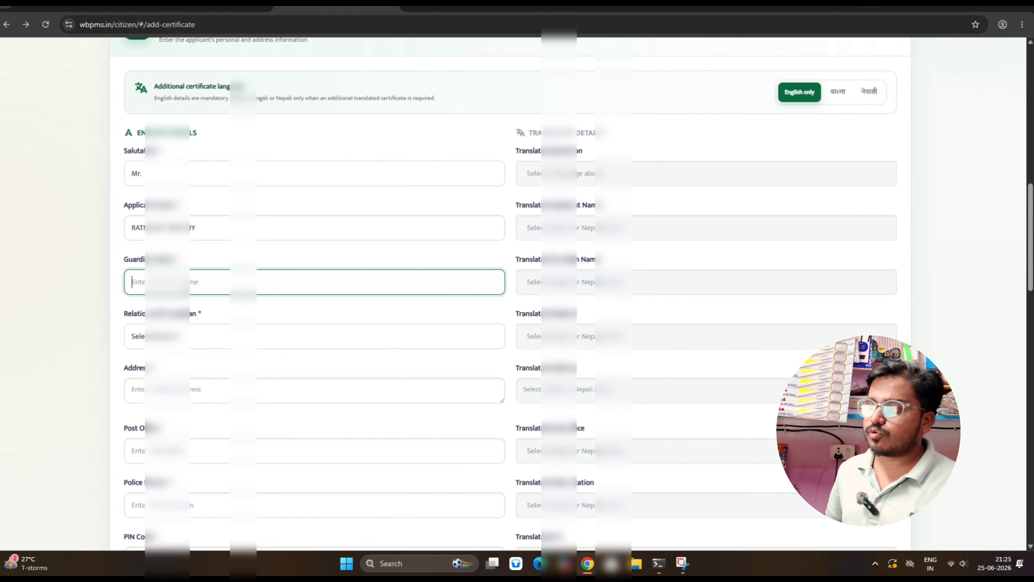
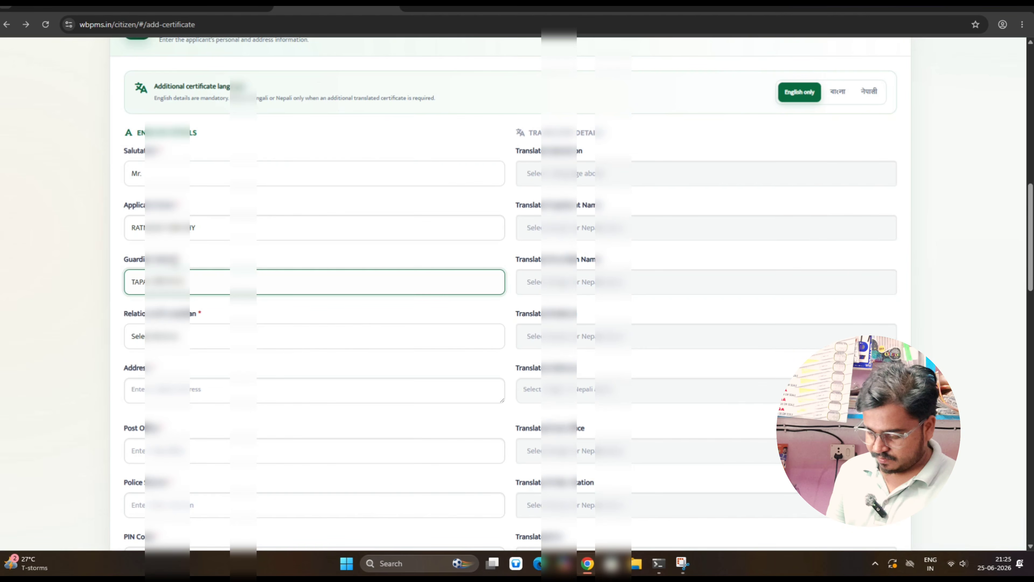
{"action": "left_click", "coordinate": [196, 337]}
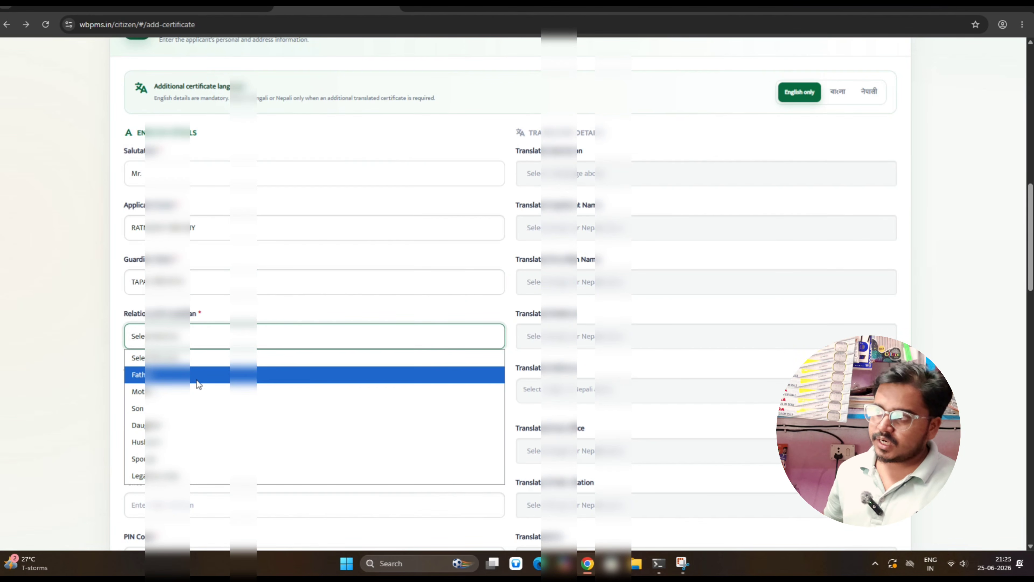
{"action": "left_click", "coordinate": [199, 384]}
{"action": "scroll", "coordinate": [196, 366], "scroll_direction": "down", "scroll_amount": 3}
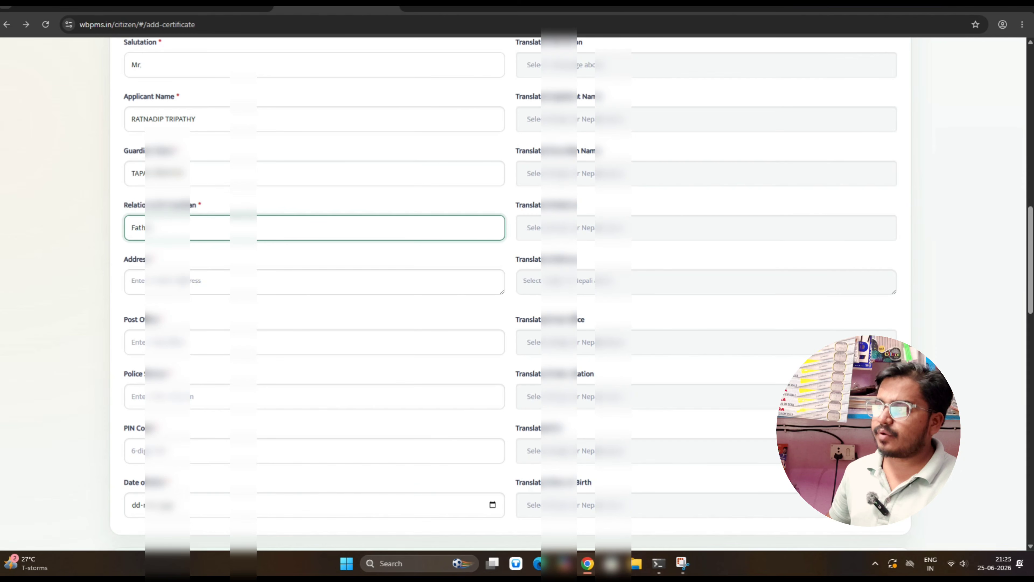
{"action": "left_click", "coordinate": [132, 281]}
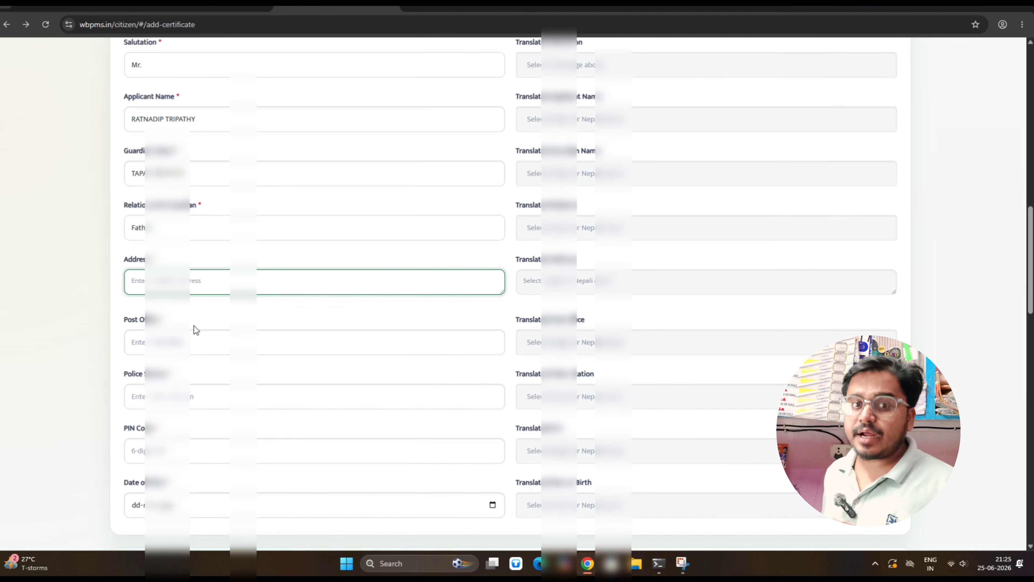
Enter the applicant's address and post office
{"action": "type", "text": "DHE"}
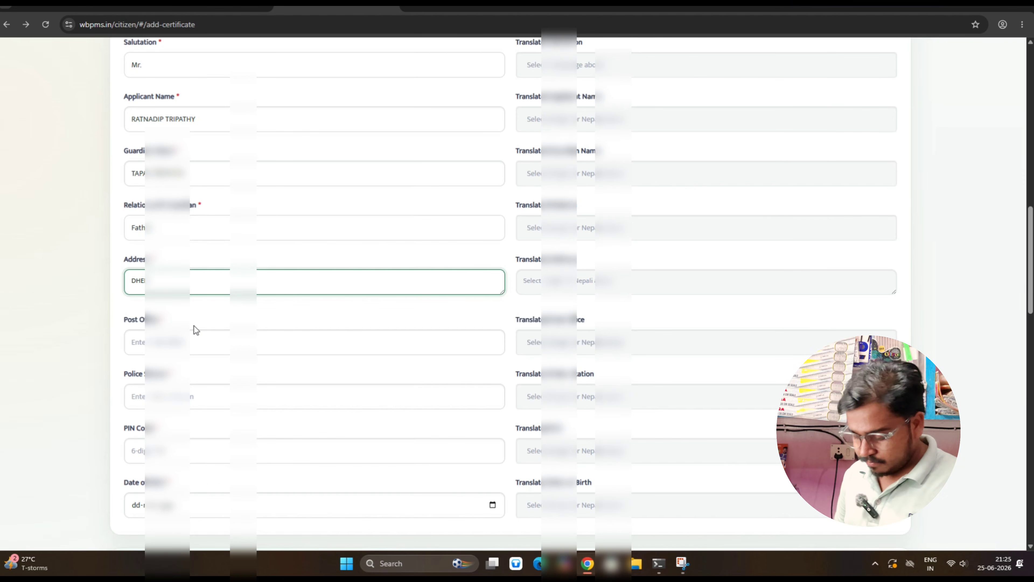
{"action": "type", "text": "K"}
{"action": "left_click", "coordinate": [195, 341]}
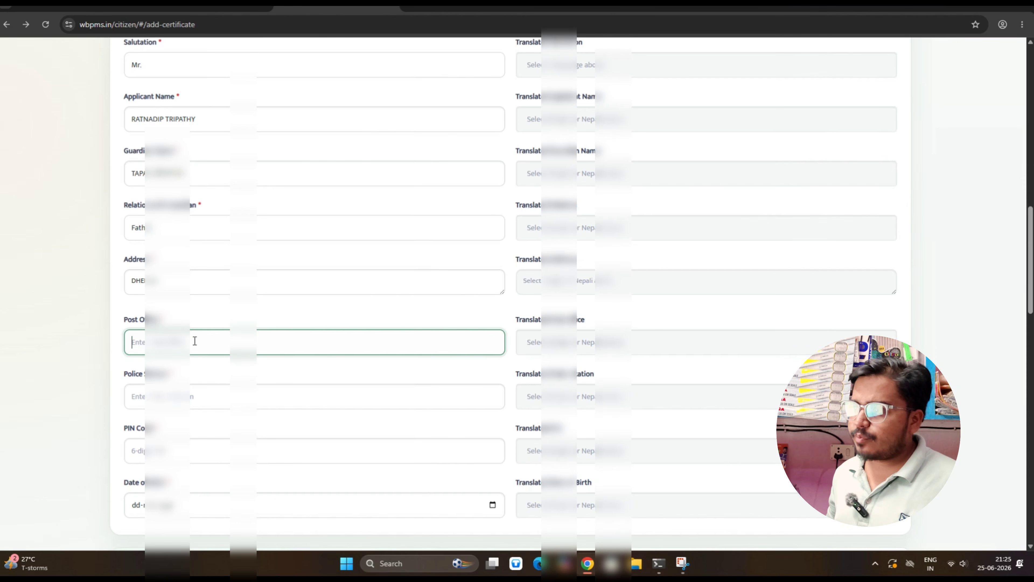
{"action": "type", "text": "DHE"}
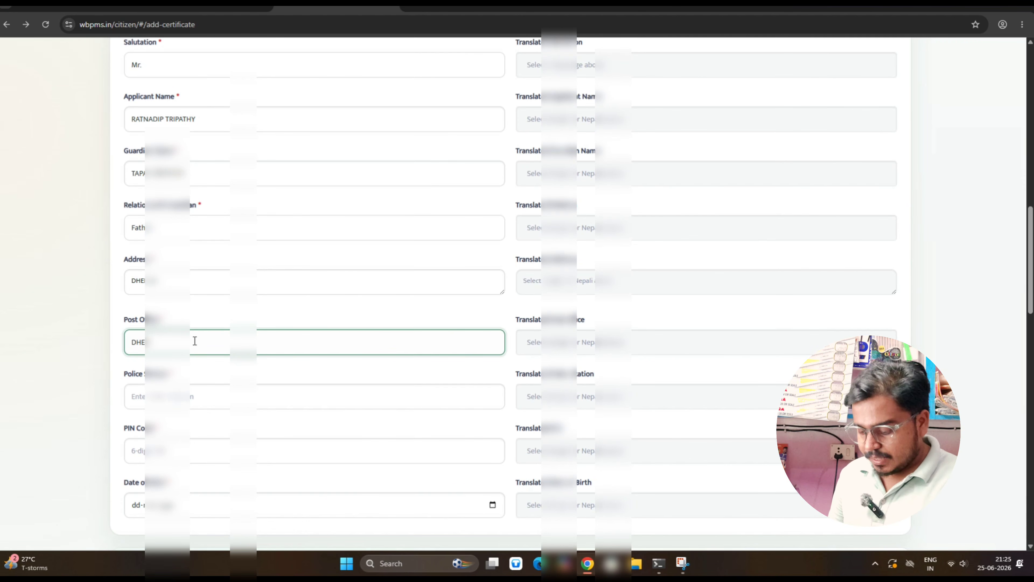
{"action": "type", "text": "K"}
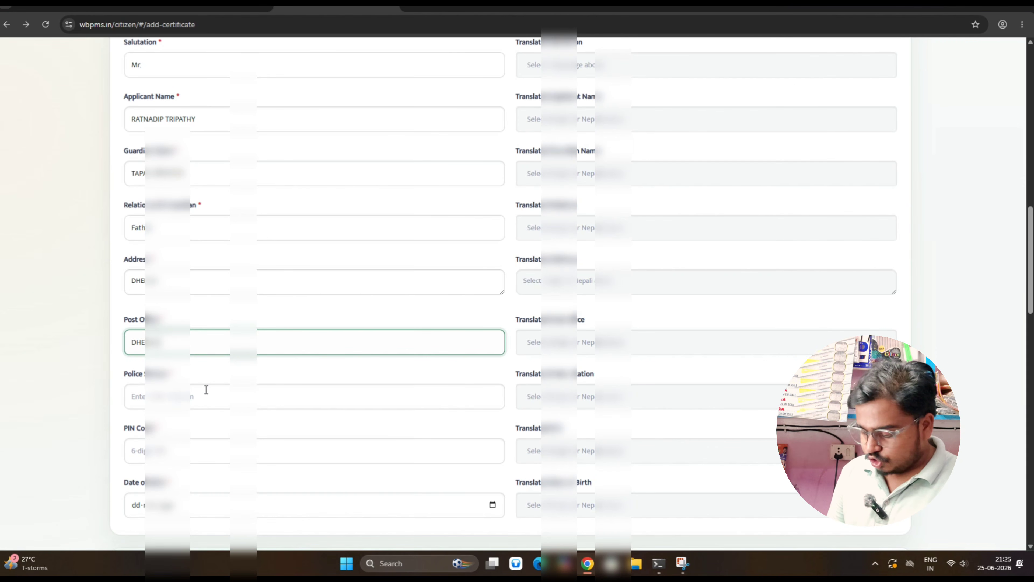
Enter the applicant's police station and the area's PIN code
{"action": "left_click", "coordinate": [207, 397]}
{"action": "type", "text": "G"}
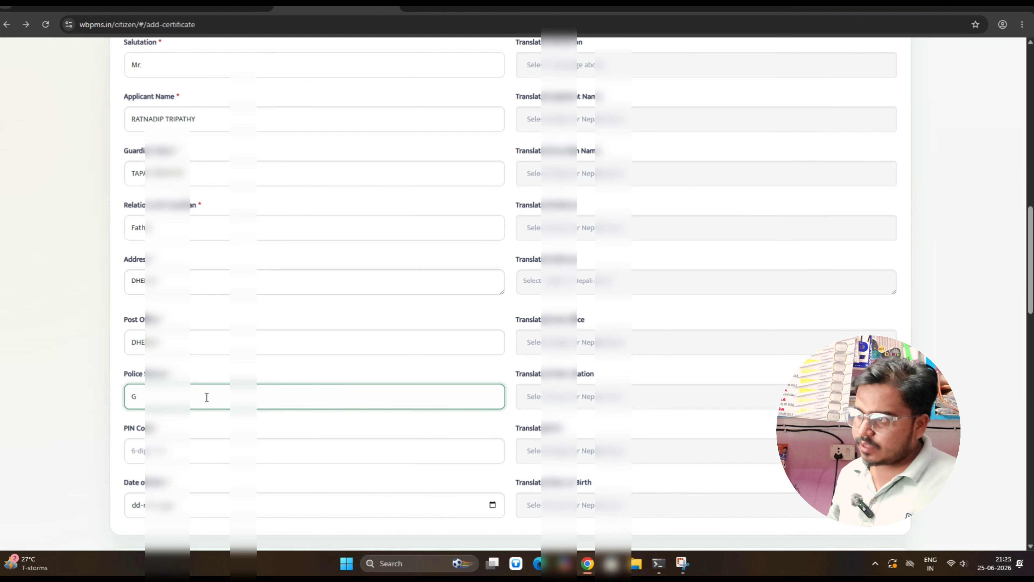
{"action": "type", "text": "URUBA"}
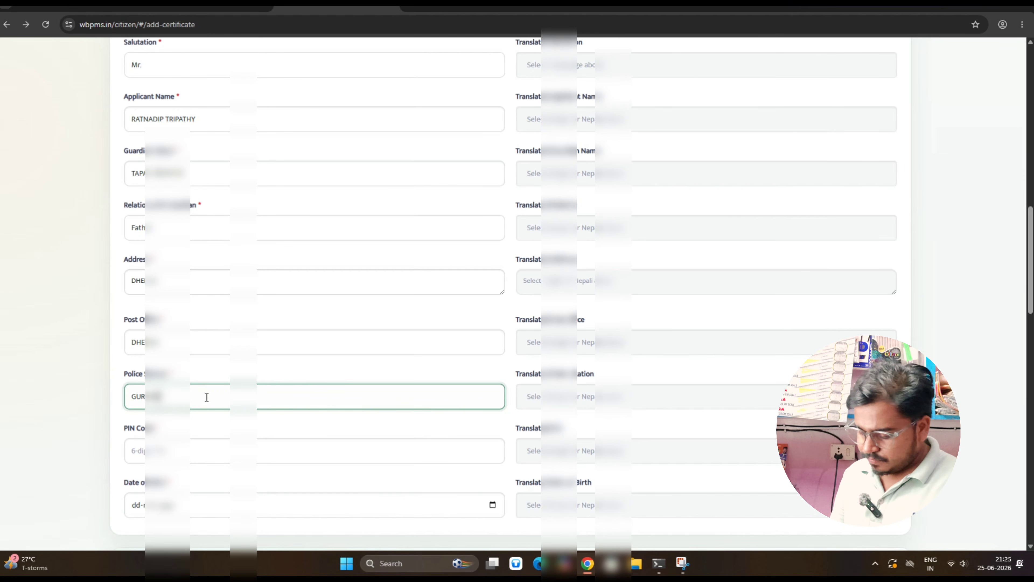
{"action": "type", "text": "TH"}
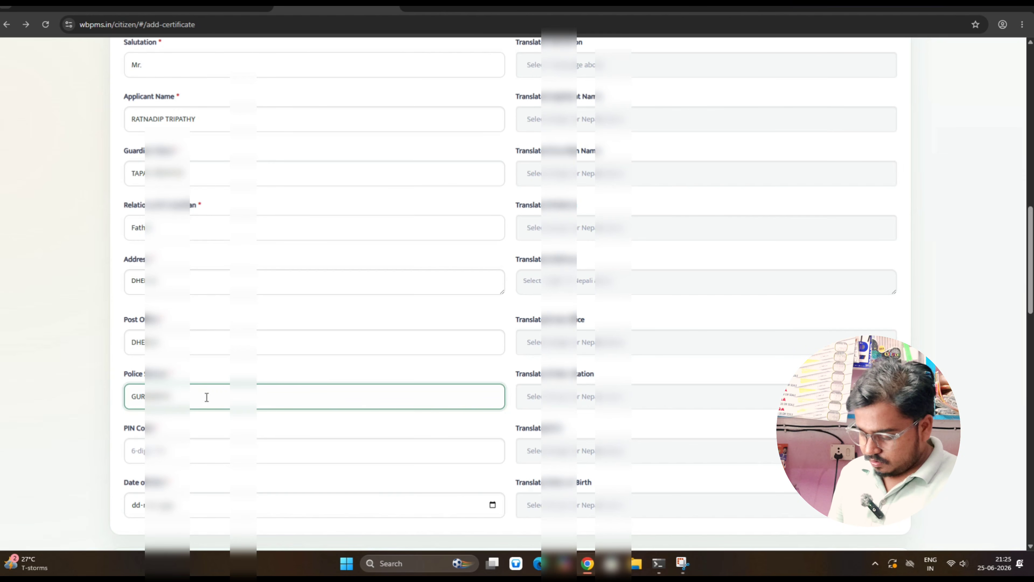
{"action": "scroll", "coordinate": [196, 398], "scroll_direction": "down", "scroll_amount": 1}
{"action": "left_click", "coordinate": [192, 399]}
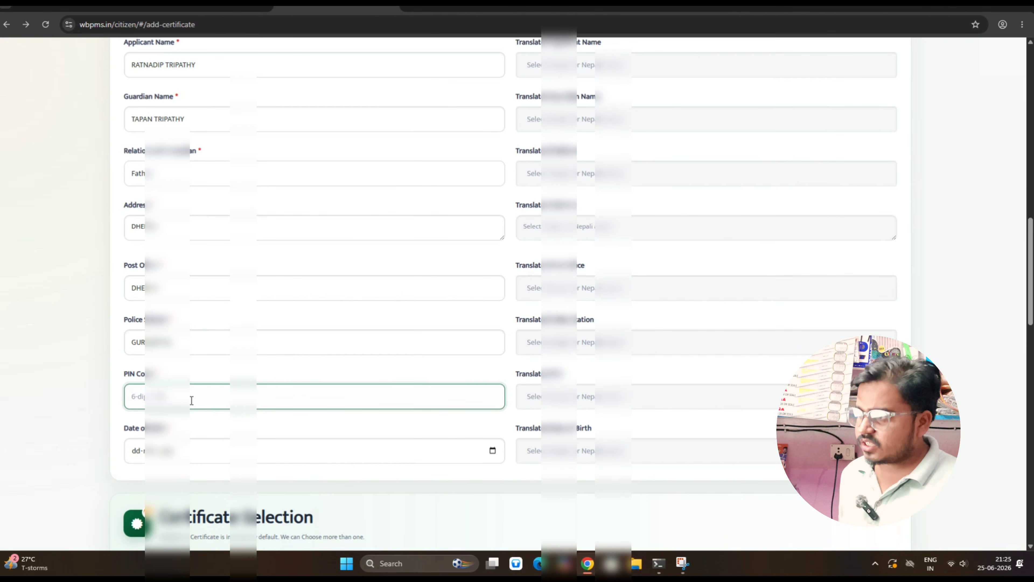
{"action": "type", "text": "7210"}
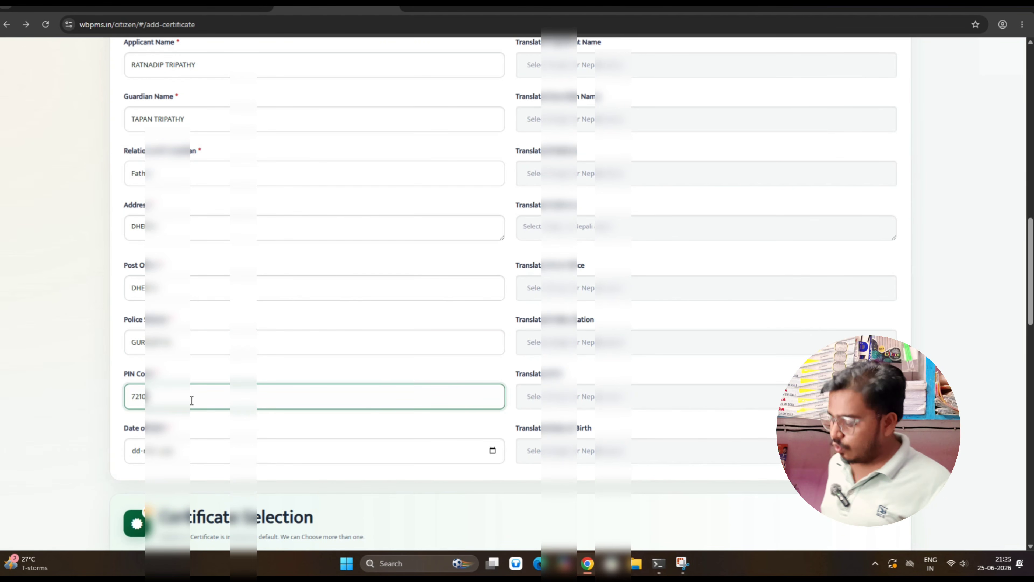
{"action": "key", "text": "BackSpace"}
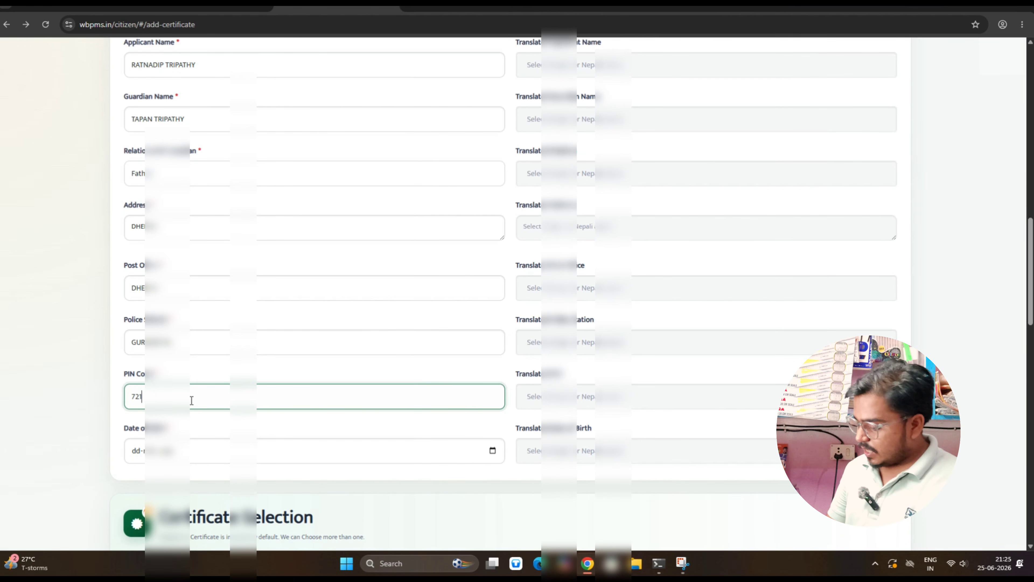
{"action": "type", "text": "1"}
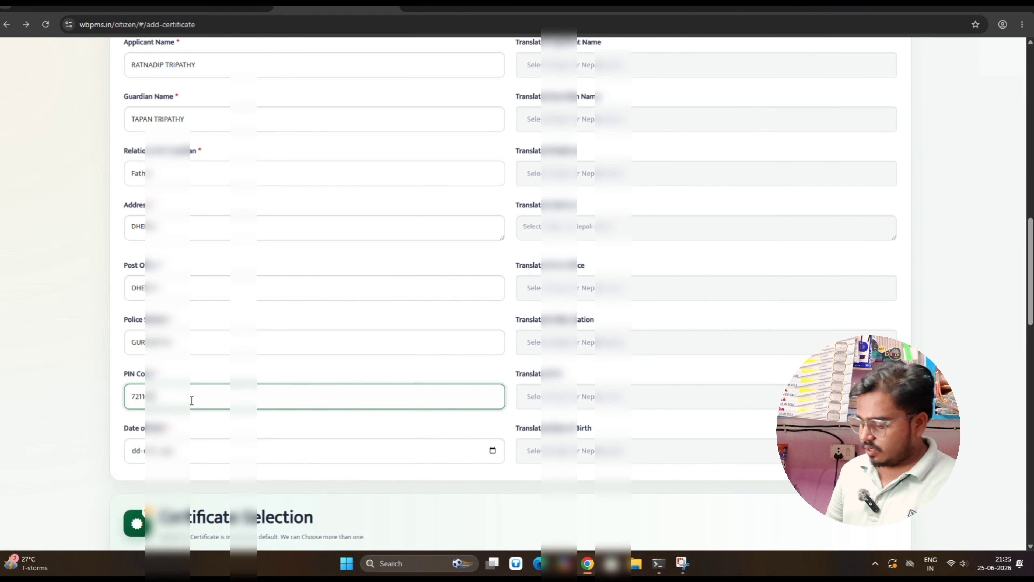
Set the applicant's date of birth to 20 September 2000 in the calendar picker
{"action": "left_click", "coordinate": [492, 451]}
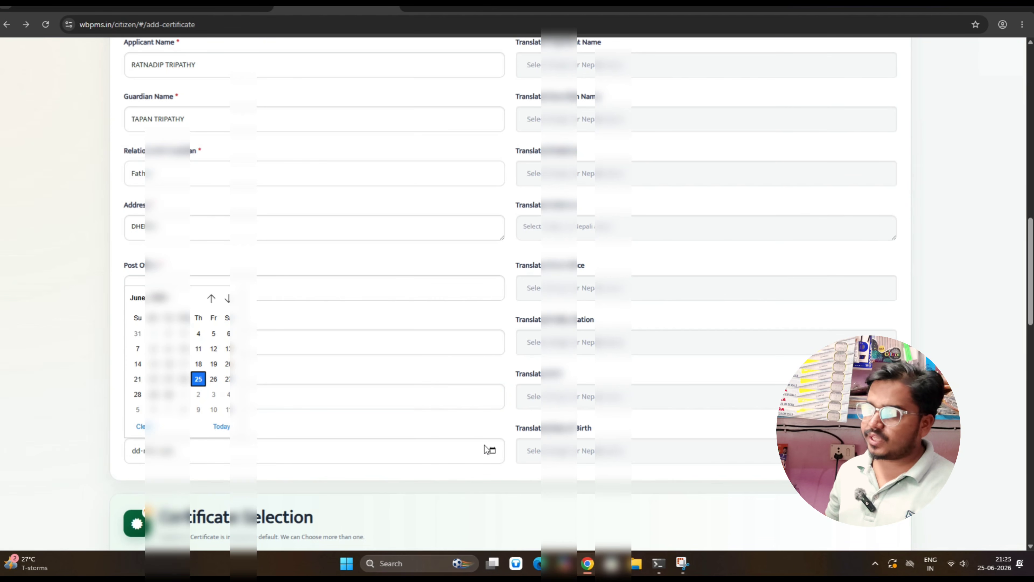
{"action": "left_click", "coordinate": [137, 297]}
{"action": "scroll", "coordinate": [182, 344], "scroll_direction": "up", "scroll_amount": 5}
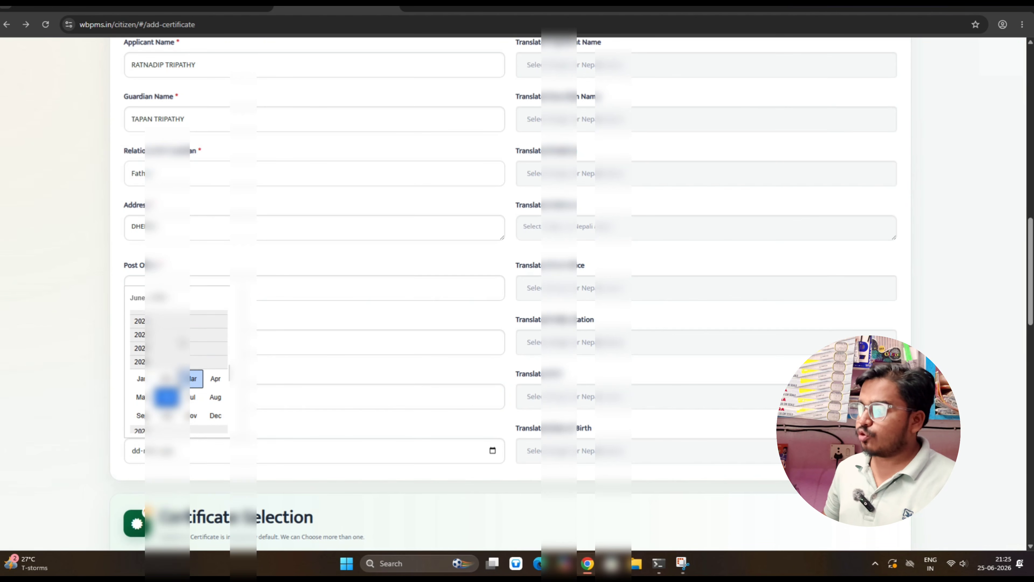
{"action": "scroll", "coordinate": [183, 344], "scroll_direction": "up", "scroll_amount": 3}
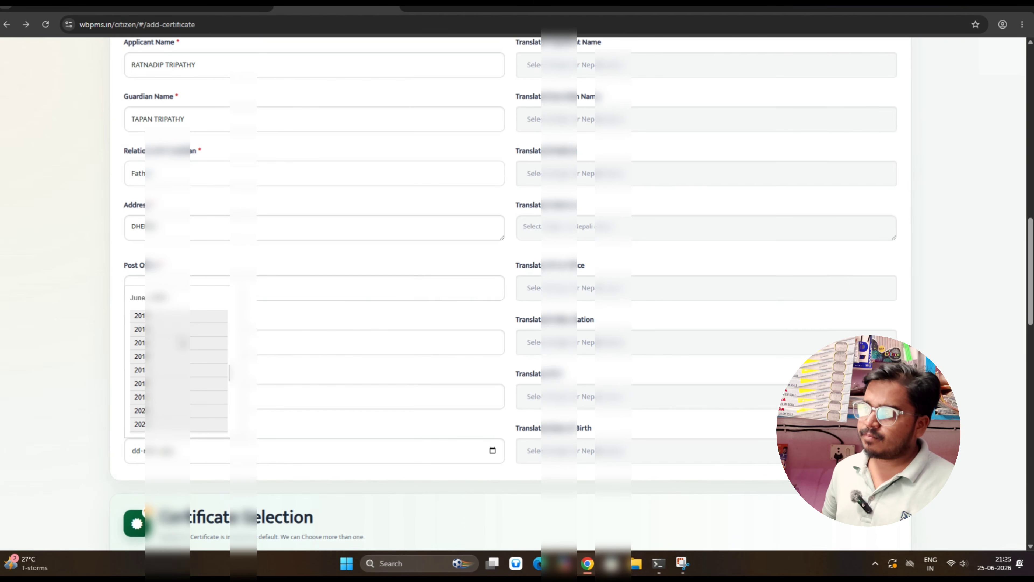
{"action": "scroll", "coordinate": [182, 344], "scroll_direction": "up", "scroll_amount": 4}
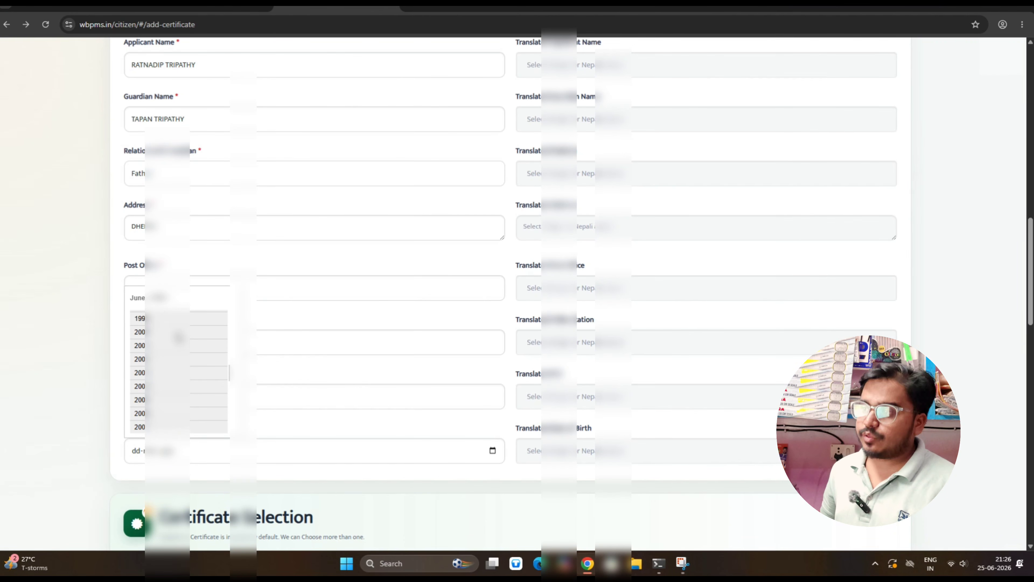
{"action": "left_click", "coordinate": [180, 346]}
{"action": "left_click", "coordinate": [151, 371]}
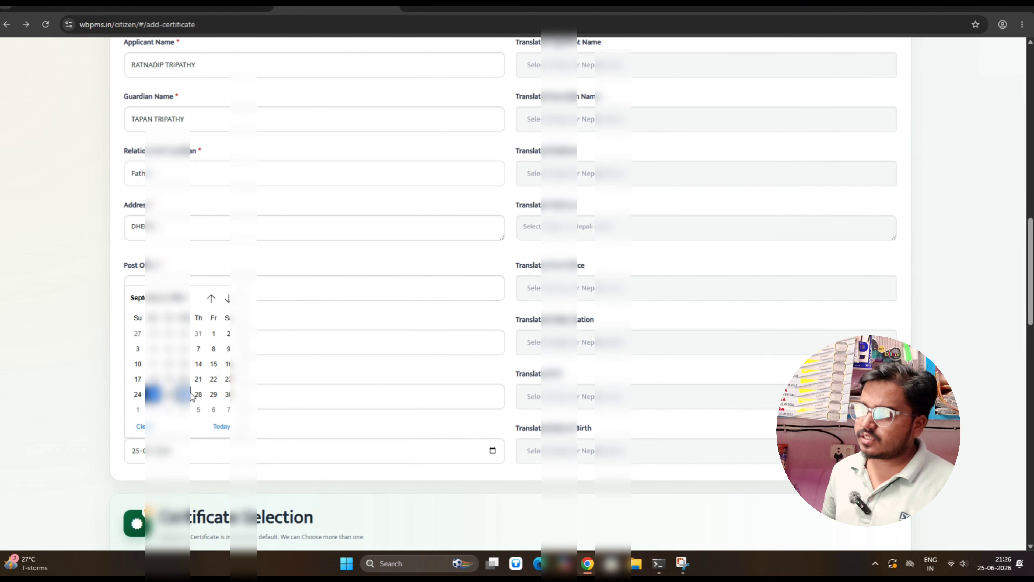
{"action": "left_click", "coordinate": [183, 379]}
{"action": "scroll", "coordinate": [229, 377], "scroll_direction": "down", "scroll_amount": 1}
{"action": "scroll", "coordinate": [229, 376], "scroll_direction": "down", "scroll_amount": 3}
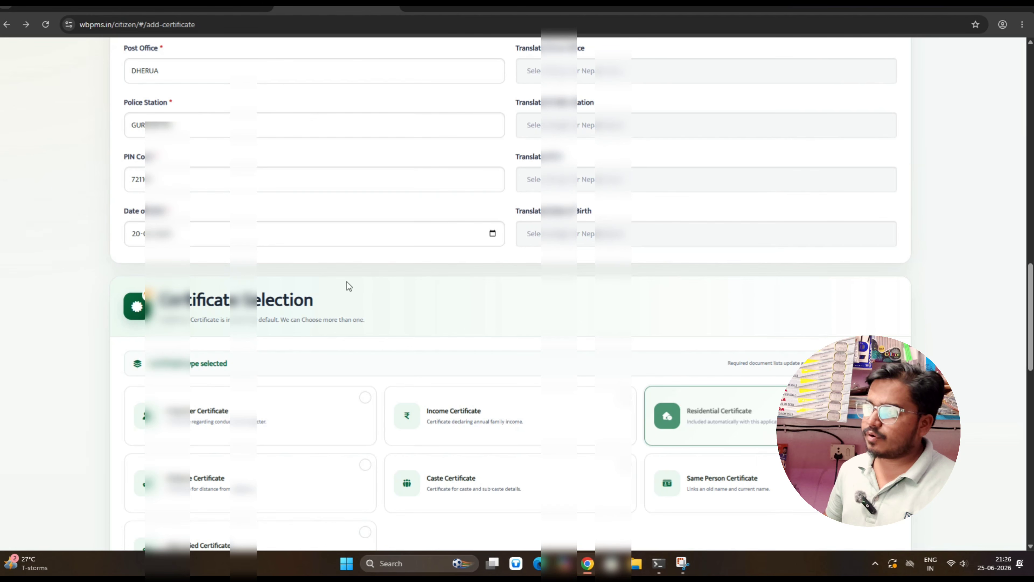
Select the Income Certificate card so the Annual Family Income field appears
{"action": "scroll", "coordinate": [341, 299], "scroll_direction": "down", "scroll_amount": 3}
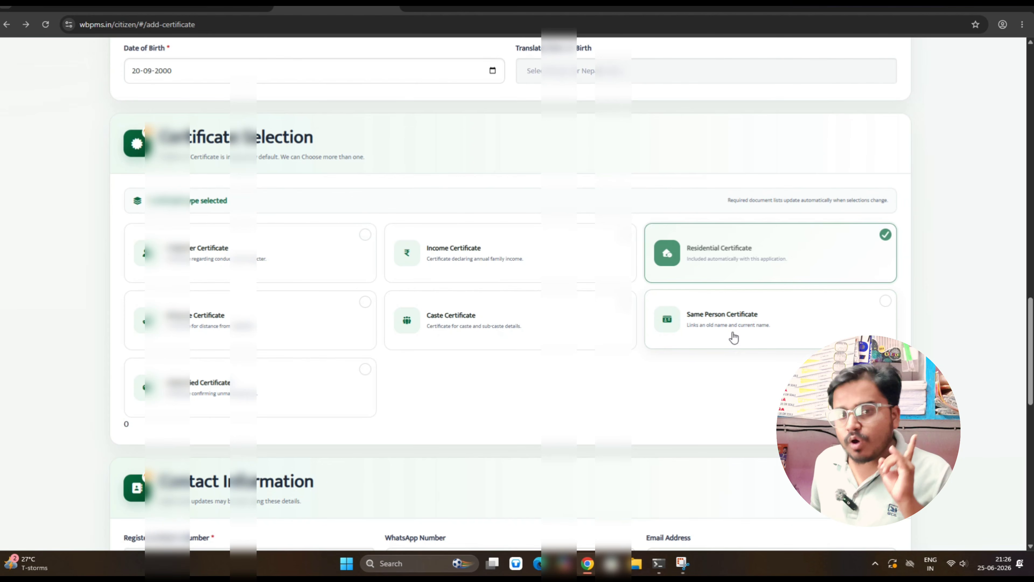
{"action": "left_click", "coordinate": [470, 257]}
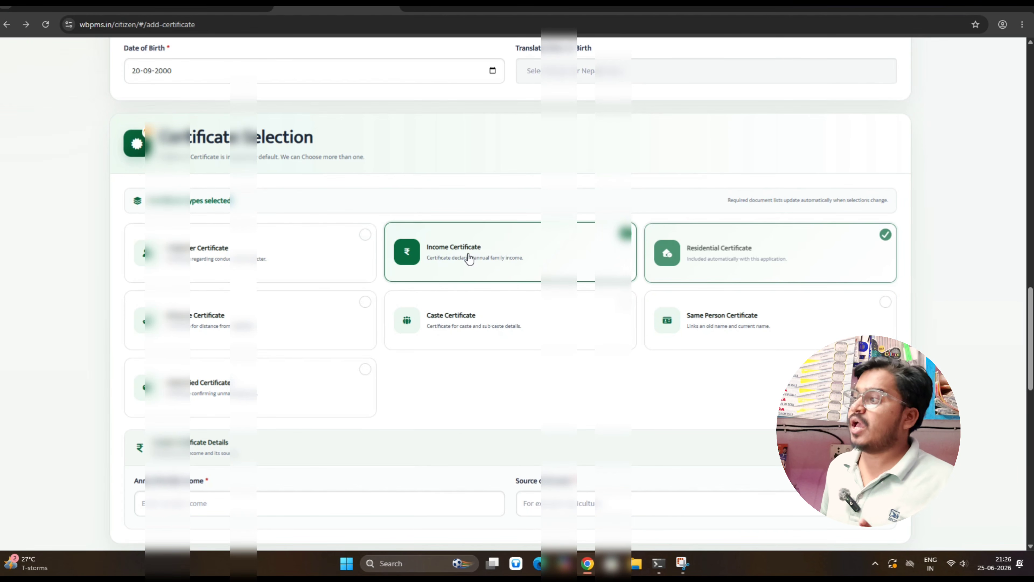
{"action": "scroll", "coordinate": [448, 268], "scroll_direction": "down", "scroll_amount": 4}
{"action": "left_click", "coordinate": [222, 341]}
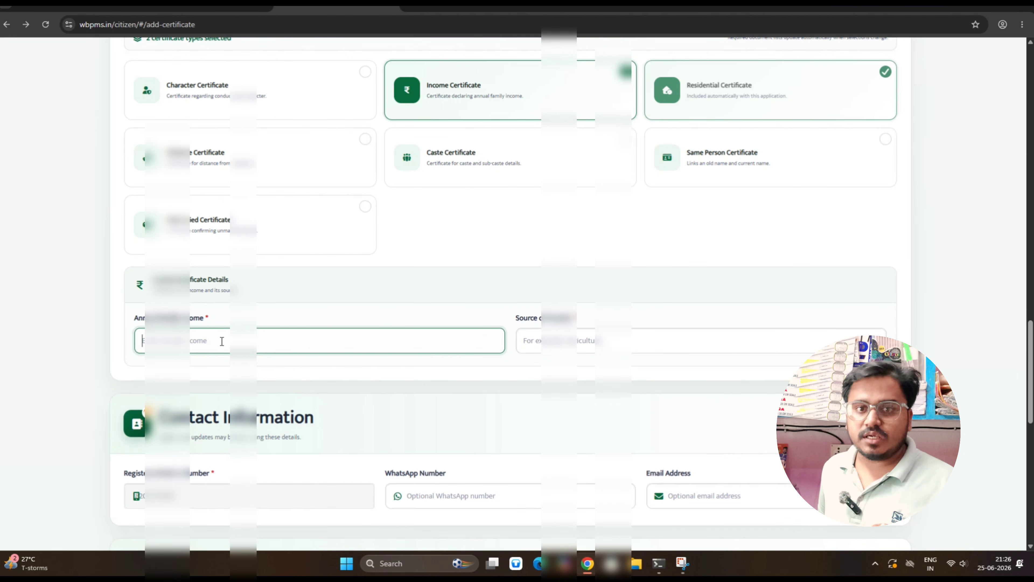
Enter 800 as the annual family income and CULTIVATION as the source of income
{"action": "type", "text": "80"}
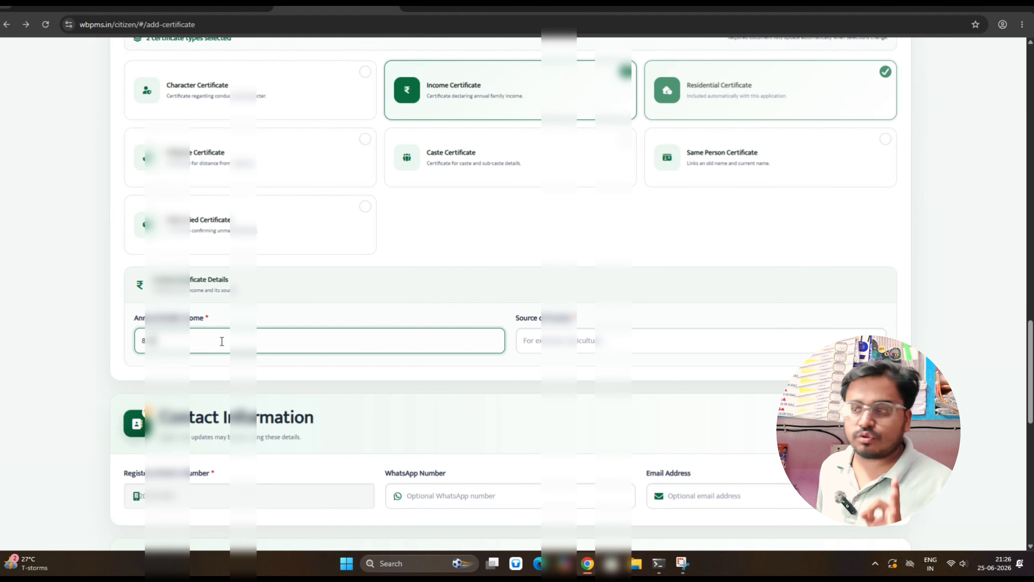
{"action": "type", "text": "0"}
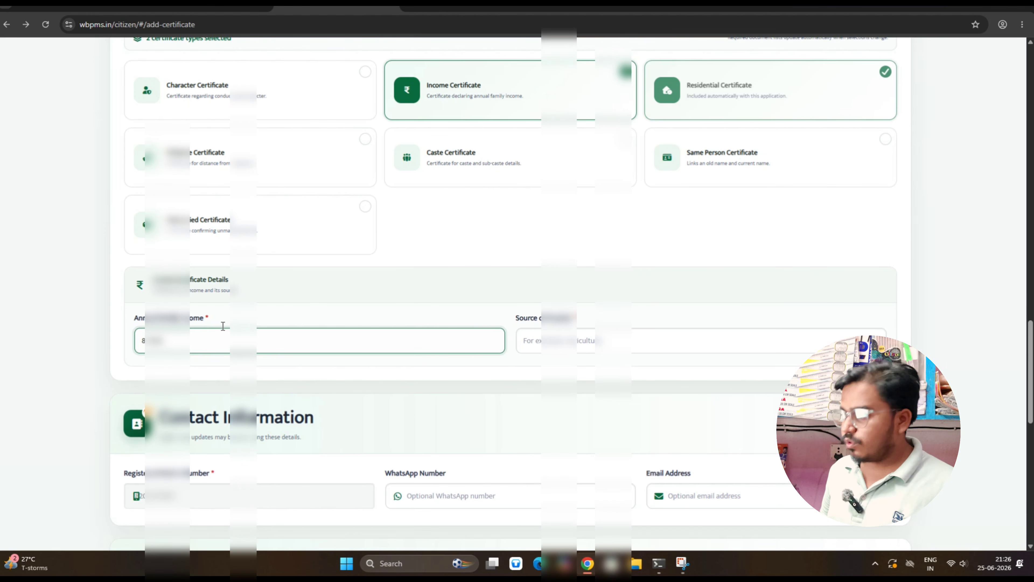
{"action": "left_click", "coordinate": [588, 346]}
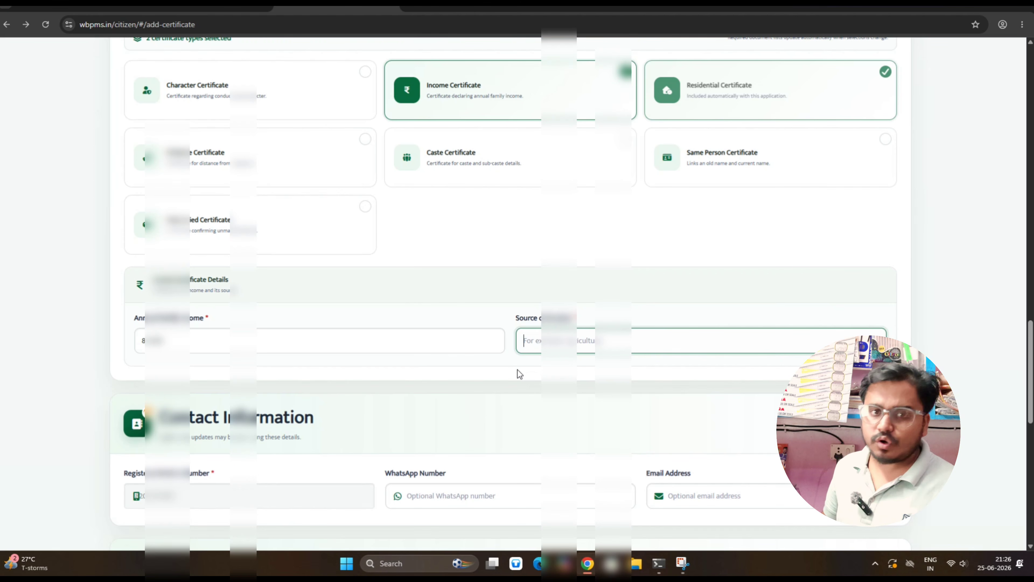
{"action": "type", "text": "Ag"}
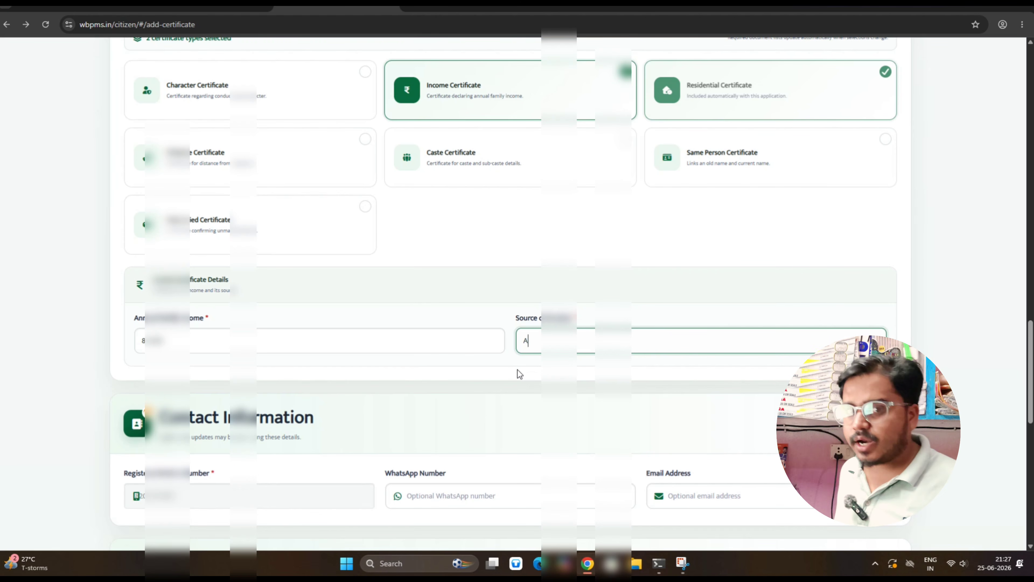
{"action": "key", "text": "BackSpace"}
{"action": "key", "text": "BackSpace"}
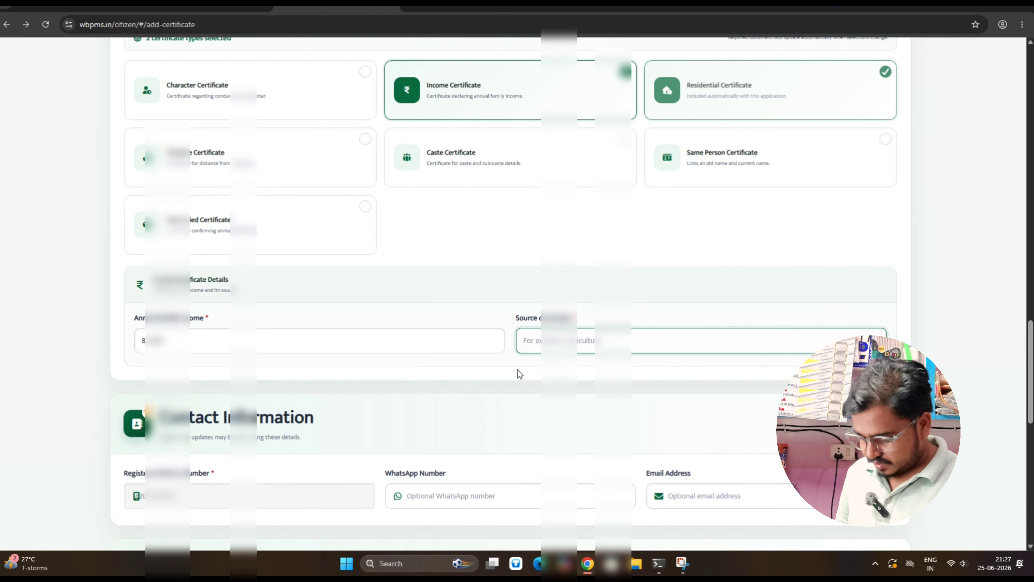
{"action": "type", "text": "CULTIVATION"}
{"action": "scroll", "coordinate": [517, 372], "scroll_direction": "down", "scroll_amount": 5}
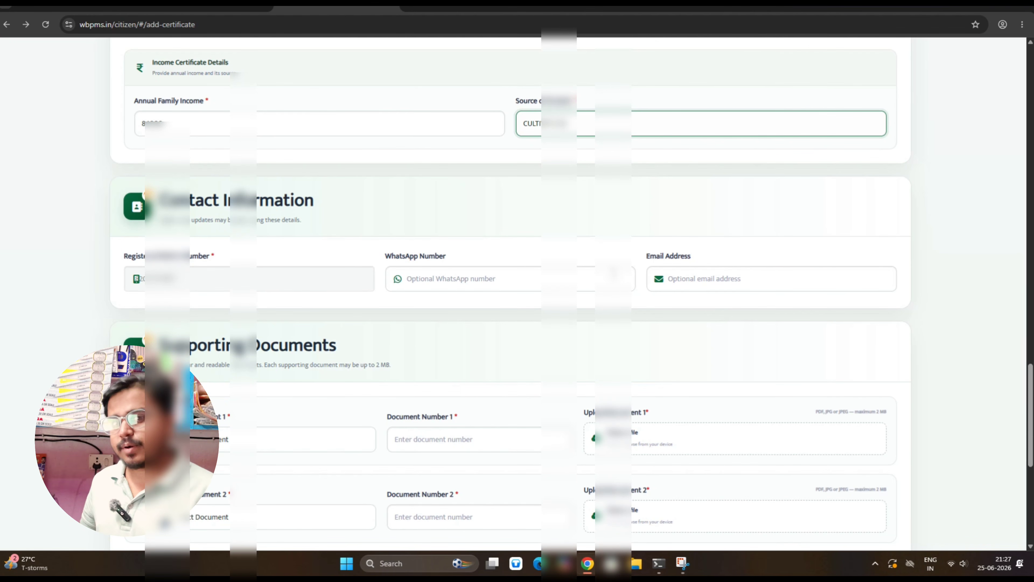
Choose Aadhaar Card as Document 1 and start typing its Aadhaar number
{"action": "scroll", "coordinate": [425, 359], "scroll_direction": "down", "scroll_amount": 4}
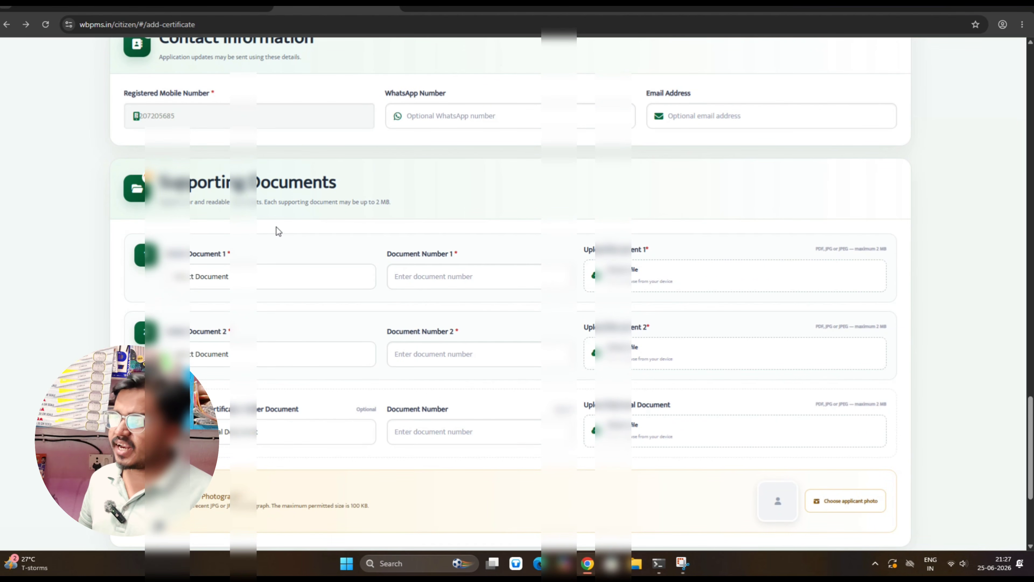
{"action": "left_click", "coordinate": [281, 276]}
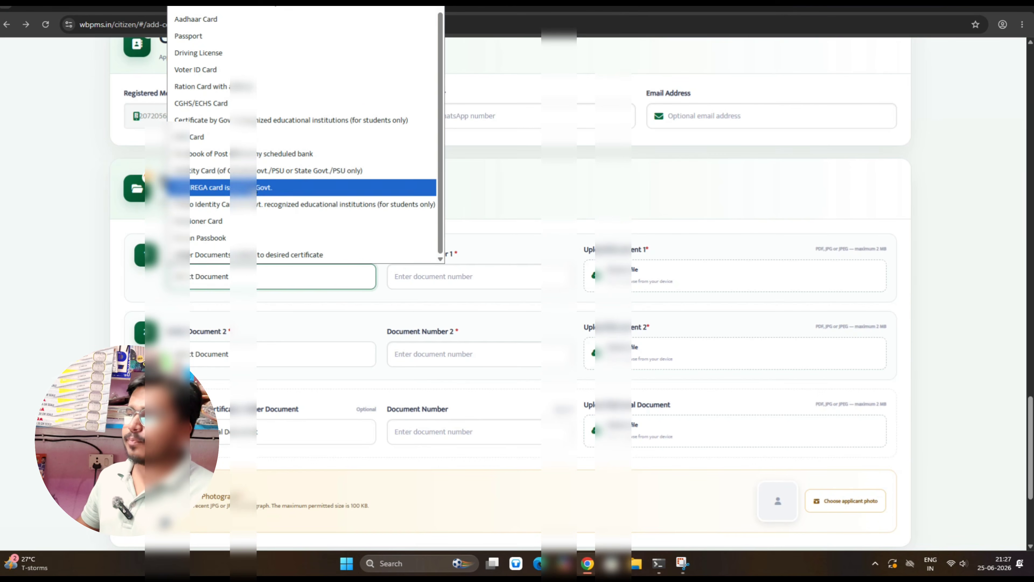
{"action": "left_click", "coordinate": [253, 24]}
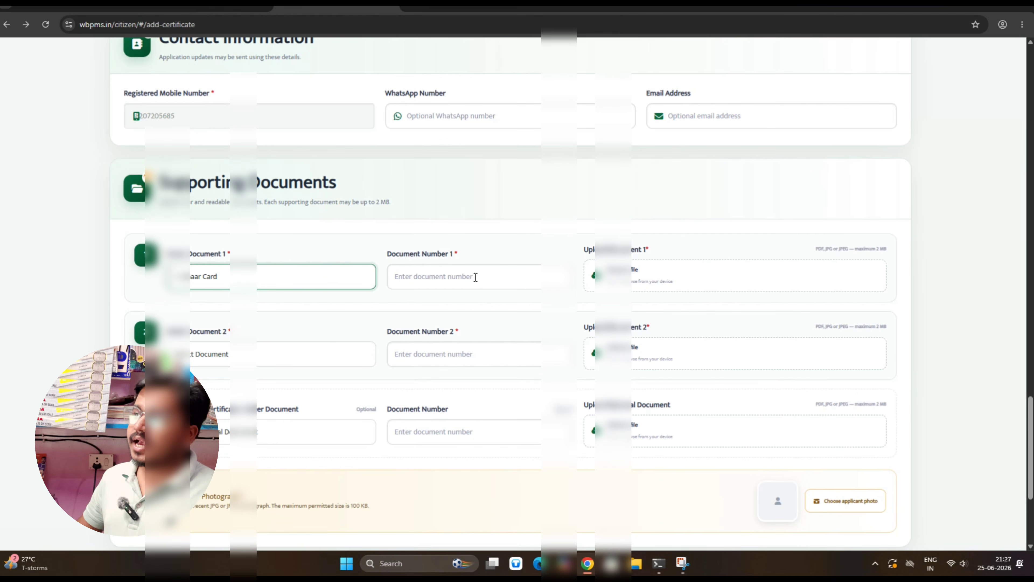
{"action": "left_click", "coordinate": [268, 285]}
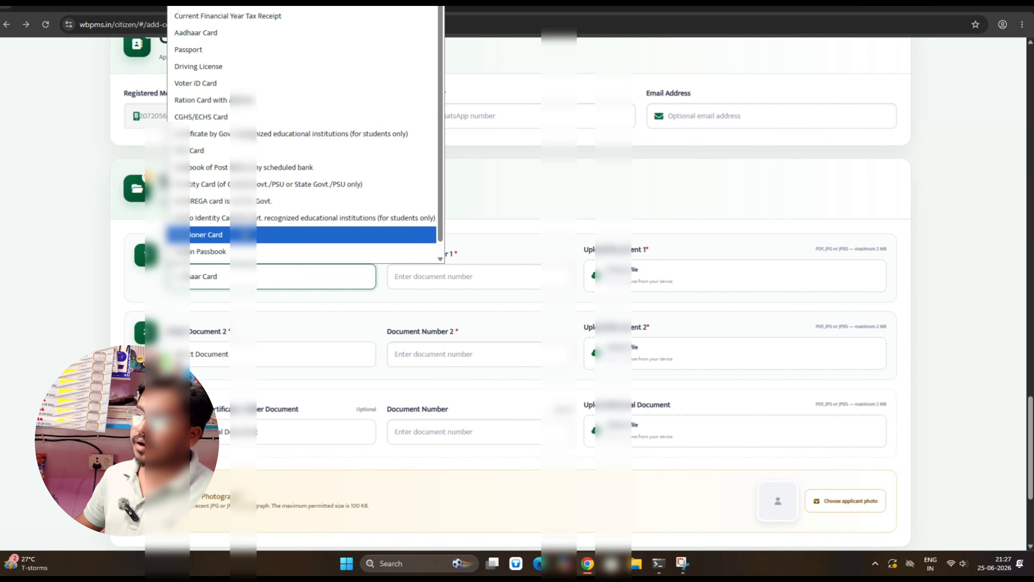
{"action": "left_click", "coordinate": [461, 275]}
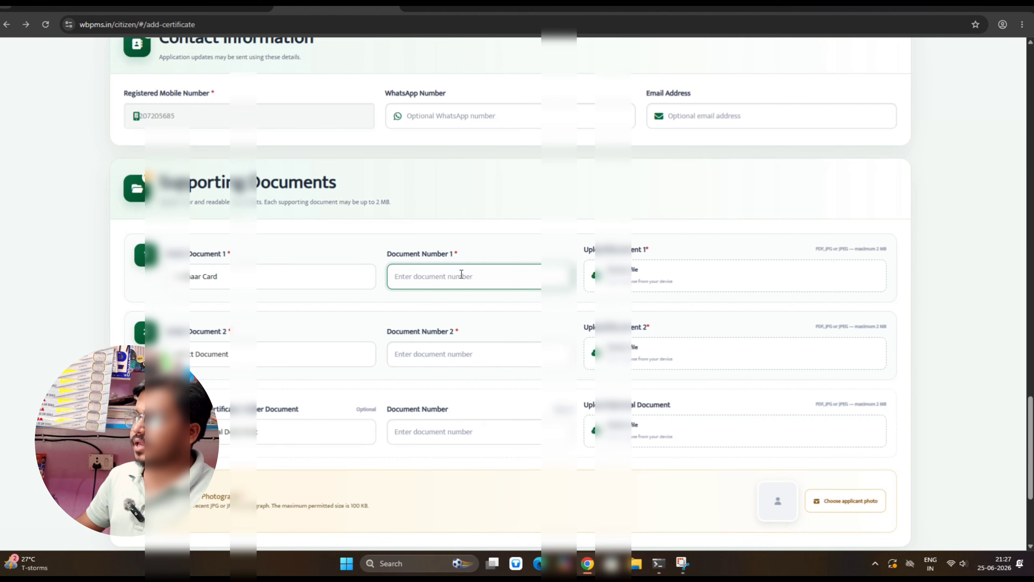
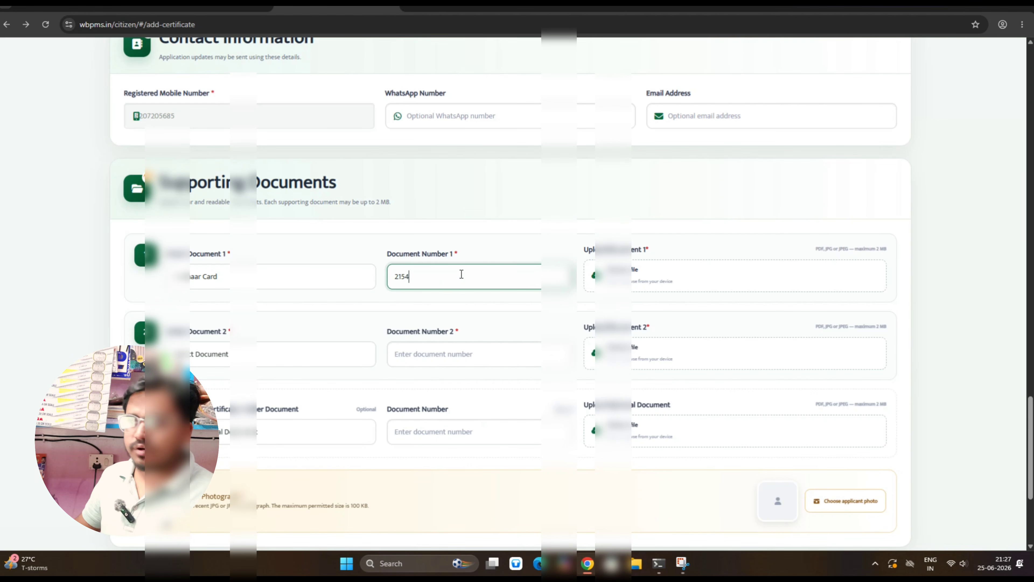
{"action": "scroll", "coordinate": [461, 275], "scroll_direction": "down", "scroll_amount": 5}
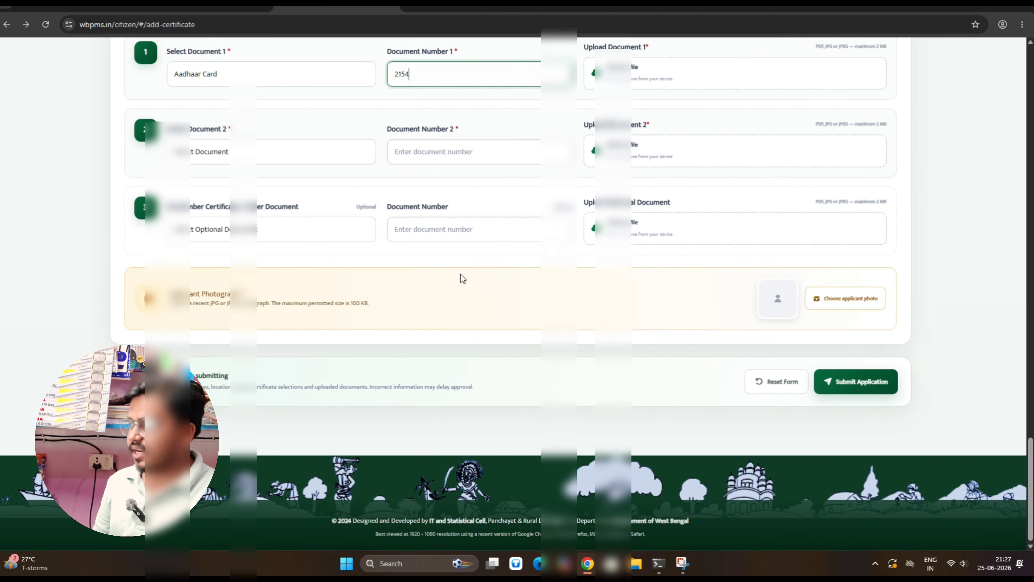
Choose Aadhaar Card as Document 2, cancelling the Document 1 and photo file pickers
{"action": "left_click", "coordinate": [694, 87]}
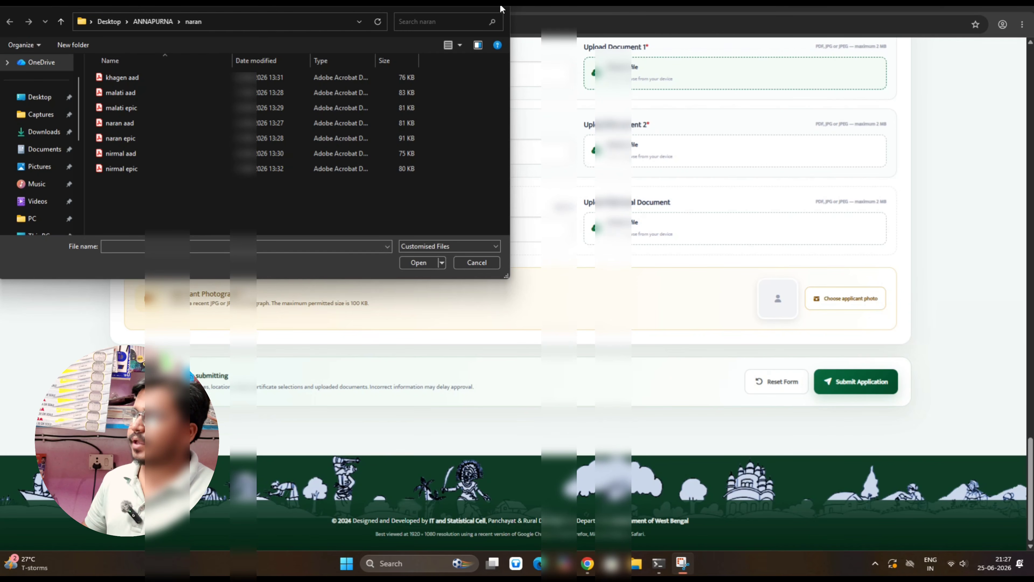
{"action": "left_click", "coordinate": [476, 262]}
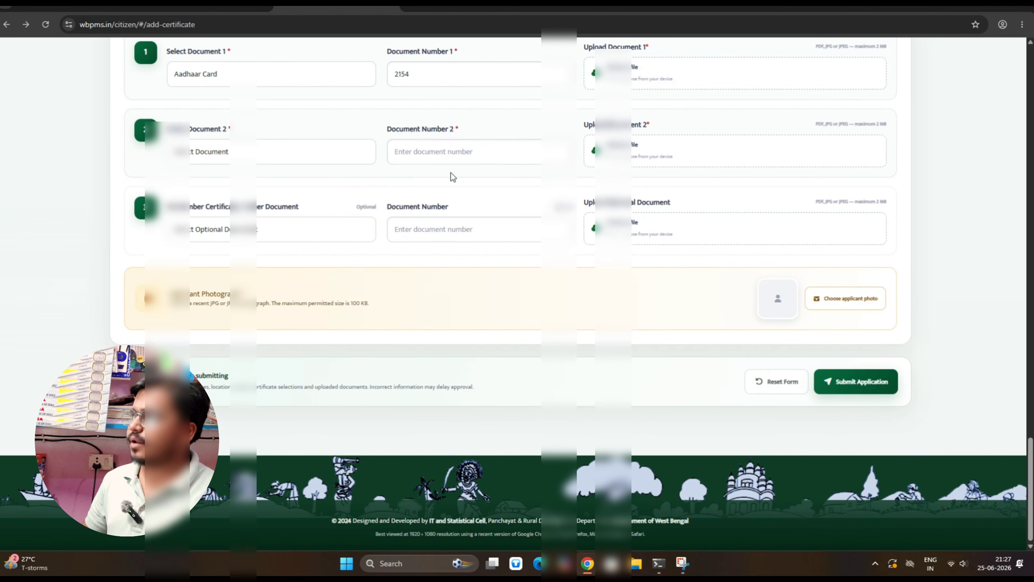
{"action": "left_click", "coordinate": [211, 162]}
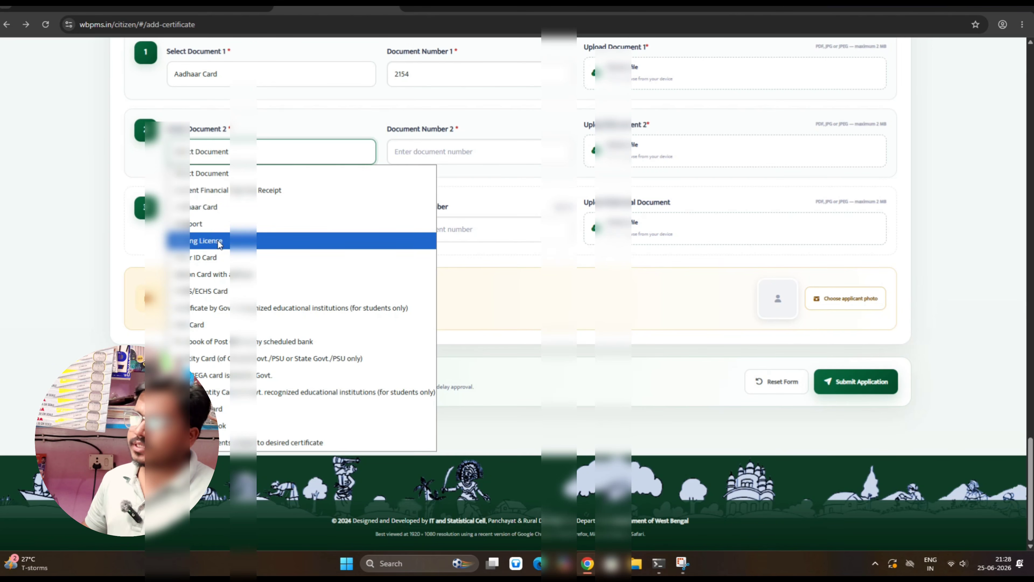
{"action": "left_click", "coordinate": [227, 207]}
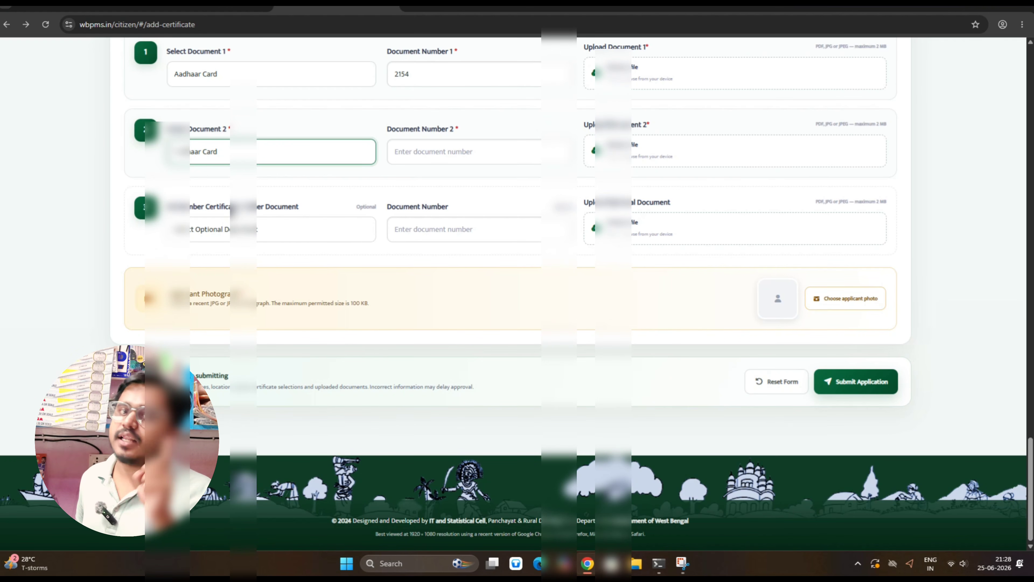
{"action": "left_click", "coordinate": [266, 309]}
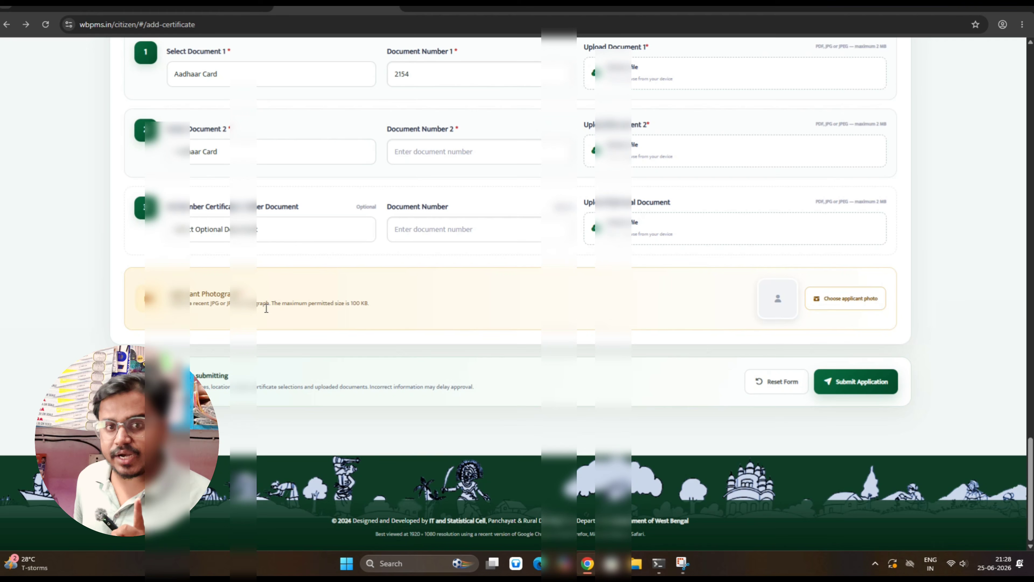
{"action": "left_click", "coordinate": [857, 303]}
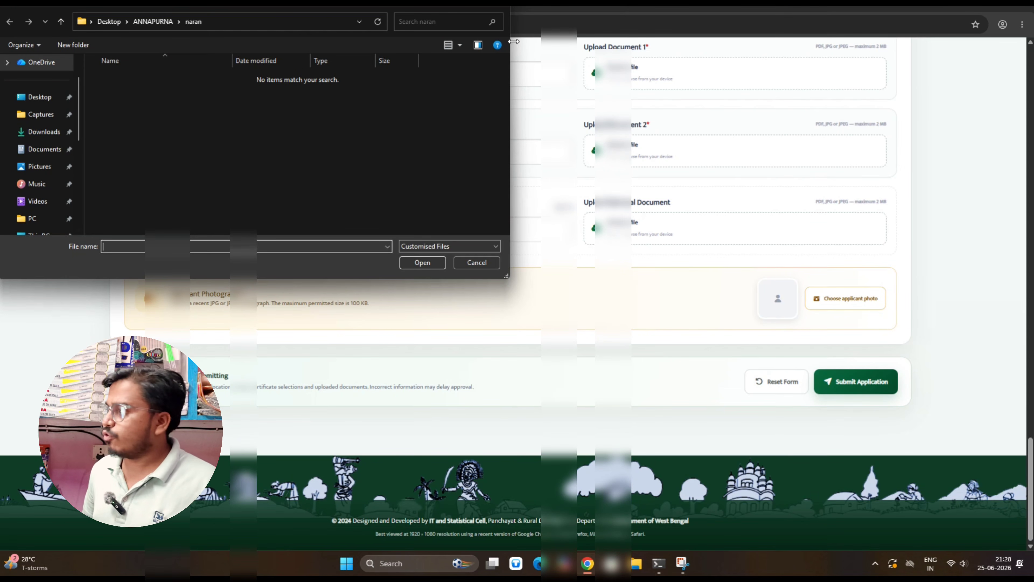
{"action": "left_click", "coordinate": [477, 263]}
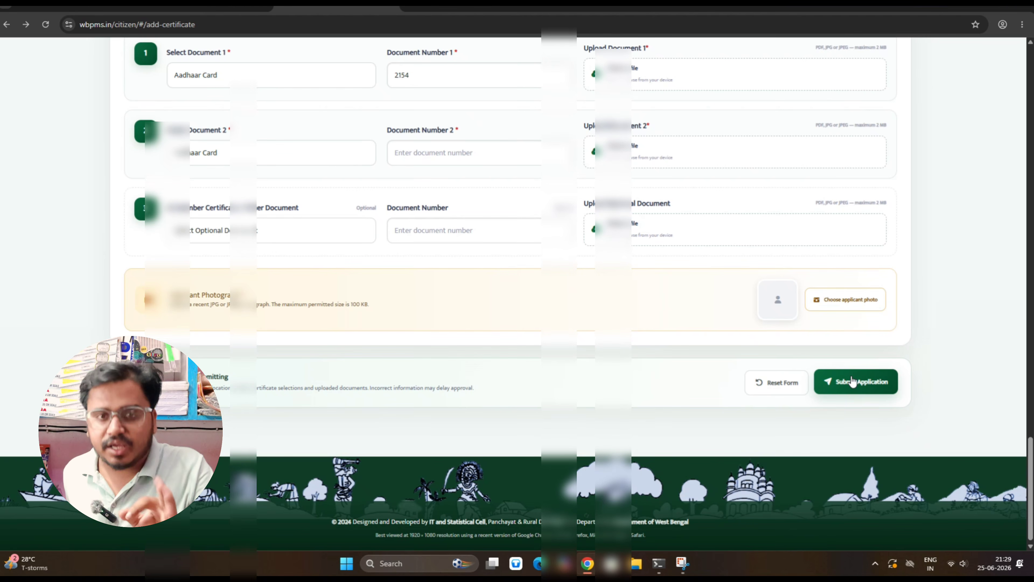
{"action": "scroll", "coordinate": [852, 381], "scroll_direction": "up", "scroll_amount": 15}
{"action": "scroll", "coordinate": [852, 376], "scroll_direction": "up", "scroll_amount": 10}
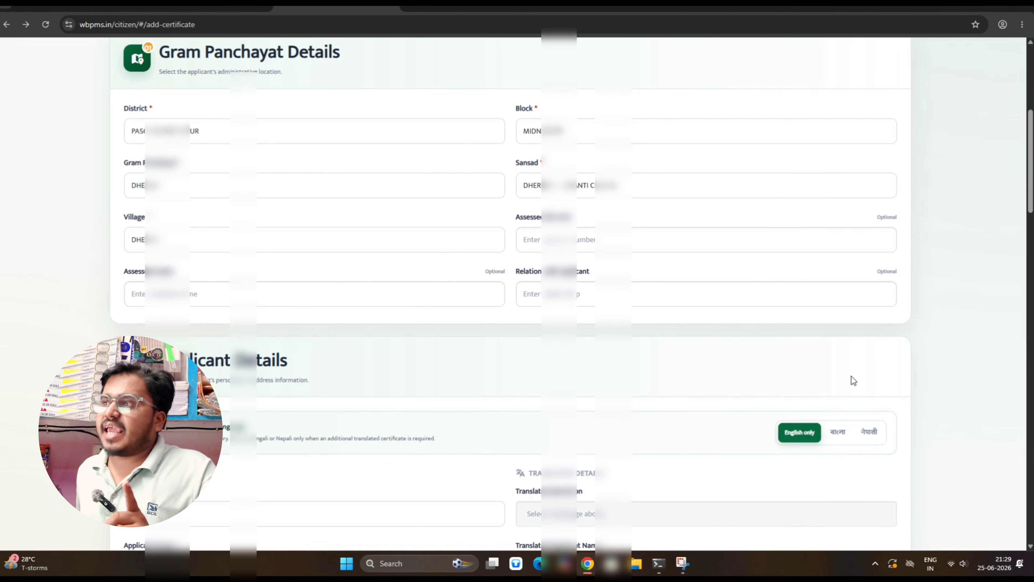
{"action": "scroll", "coordinate": [852, 376], "scroll_direction": "up", "scroll_amount": 5}
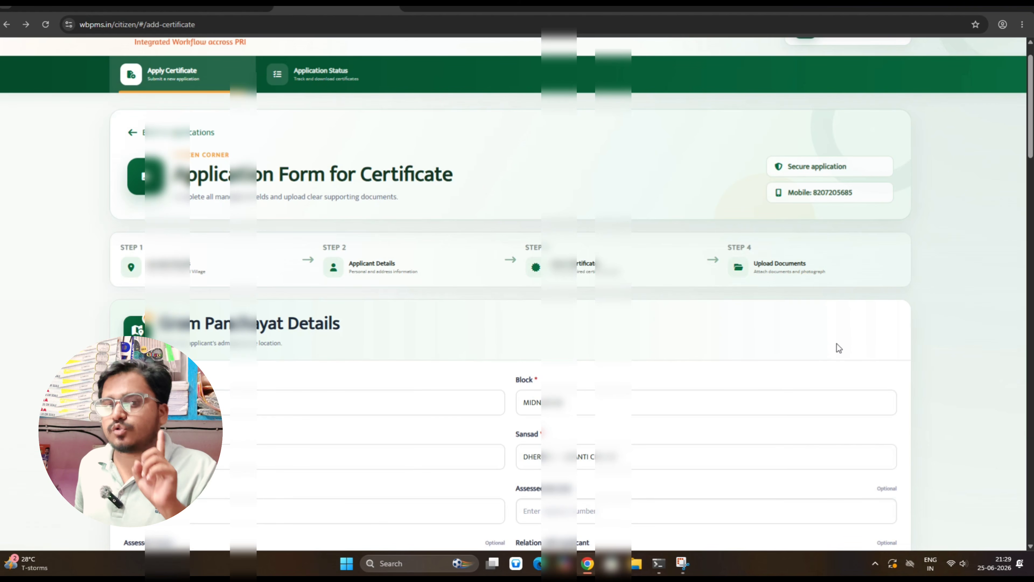
{"action": "scroll", "coordinate": [682, 296], "scroll_direction": "up", "scroll_amount": 1}
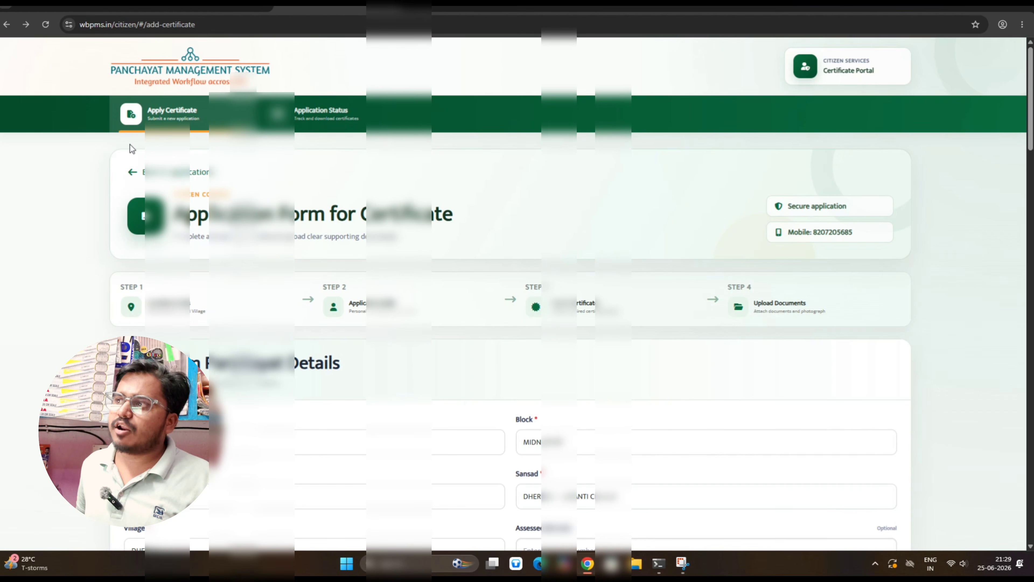
Review the first application's full details from Application Status, then return to the list
{"action": "left_click", "coordinate": [323, 109]}
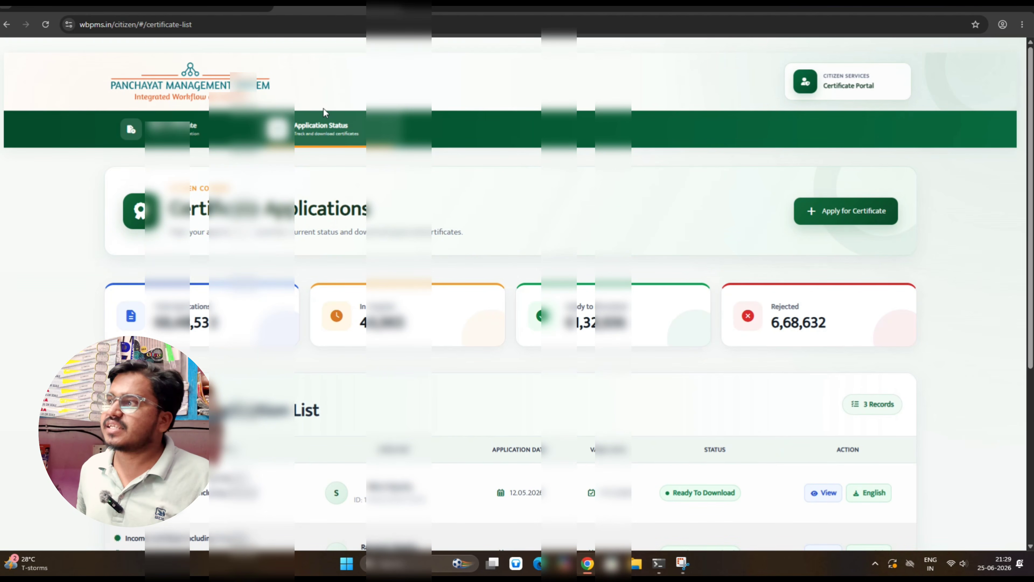
{"action": "scroll", "coordinate": [403, 220], "scroll_direction": "down", "scroll_amount": 4}
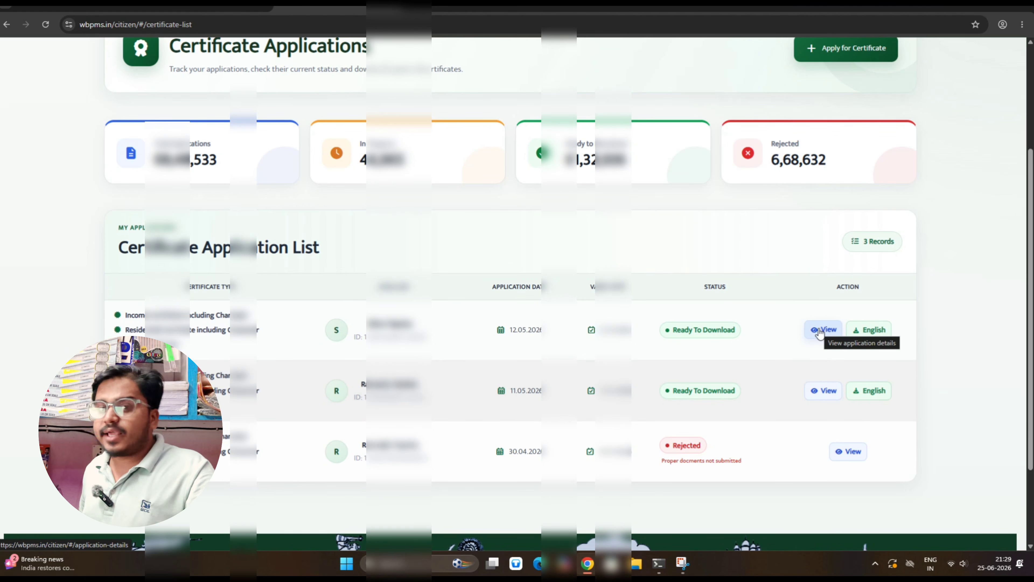
{"action": "left_click", "coordinate": [819, 330]}
{"action": "scroll", "coordinate": [530, 261], "scroll_direction": "down", "scroll_amount": 10}
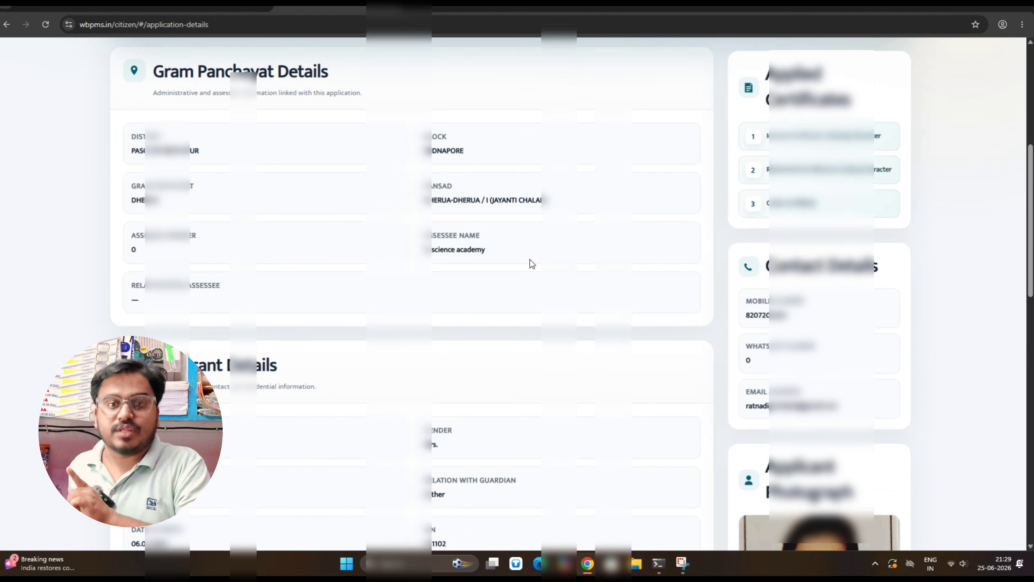
{"action": "scroll", "coordinate": [530, 261], "scroll_direction": "down", "scroll_amount": 10}
{"action": "scroll", "coordinate": [530, 261], "scroll_direction": "up", "scroll_amount": 9}
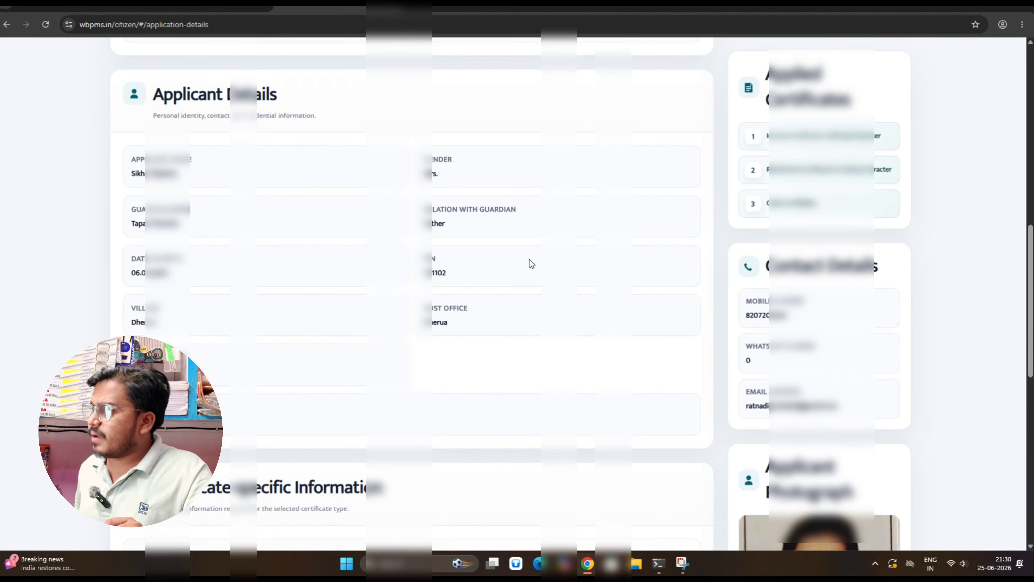
{"action": "scroll", "coordinate": [530, 260], "scroll_direction": "up", "scroll_amount": 4}
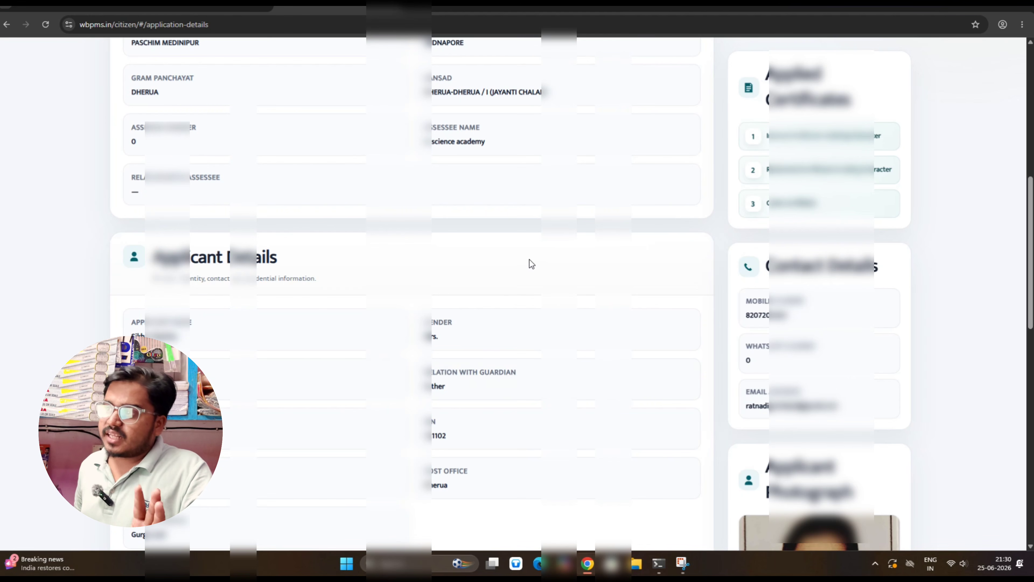
{"action": "scroll", "coordinate": [529, 260], "scroll_direction": "up", "scroll_amount": 10}
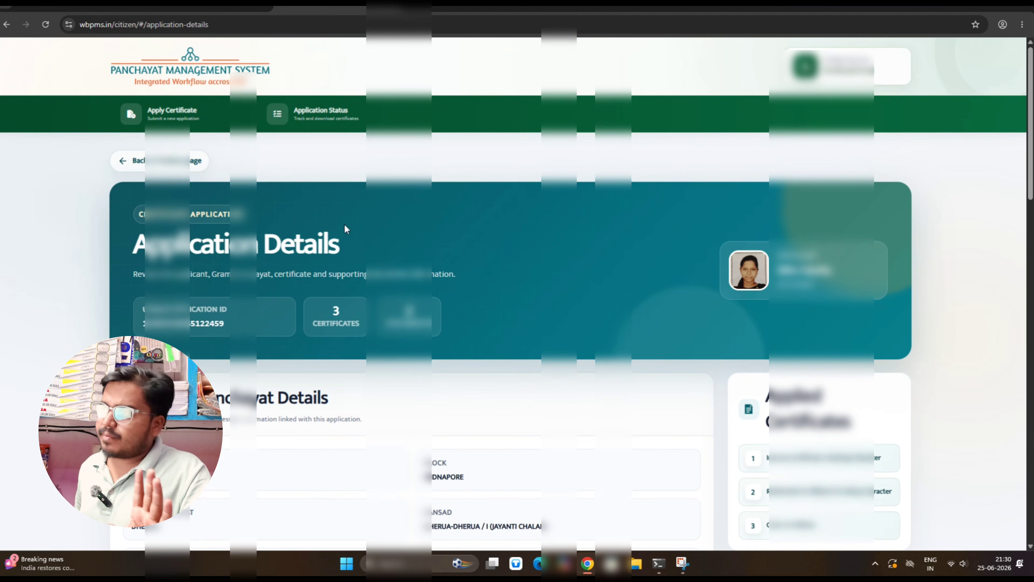
{"action": "left_click", "coordinate": [332, 112]}
{"action": "scroll", "coordinate": [332, 112], "scroll_direction": "down", "scroll_amount": 5}
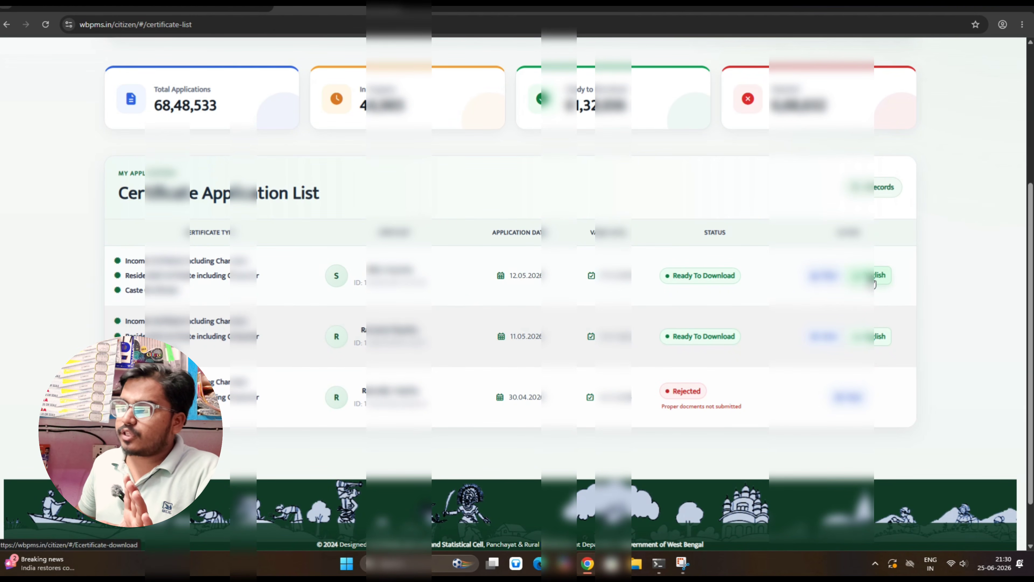
Open the second application's English e-certificate, dated 12.05.2026, for income up to Rs. 48000
{"action": "left_click", "coordinate": [871, 334]}
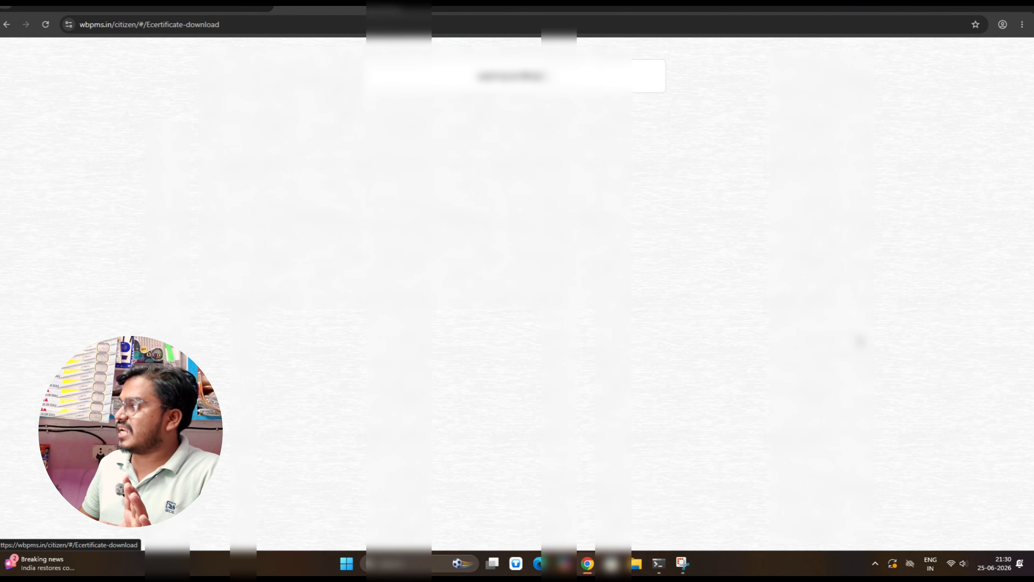
{"action": "scroll", "coordinate": [510, 308], "scroll_direction": "down", "scroll_amount": 5}
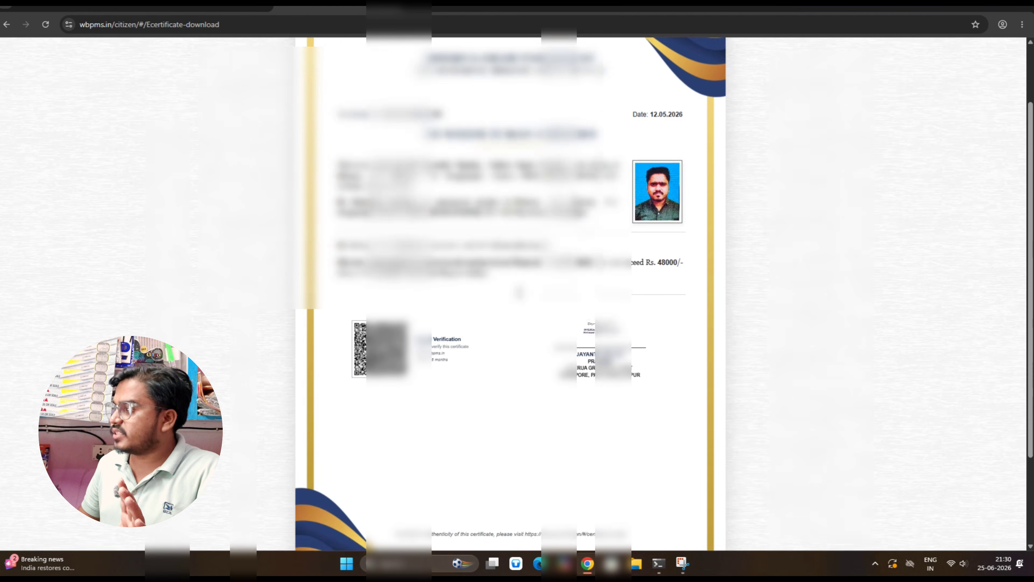